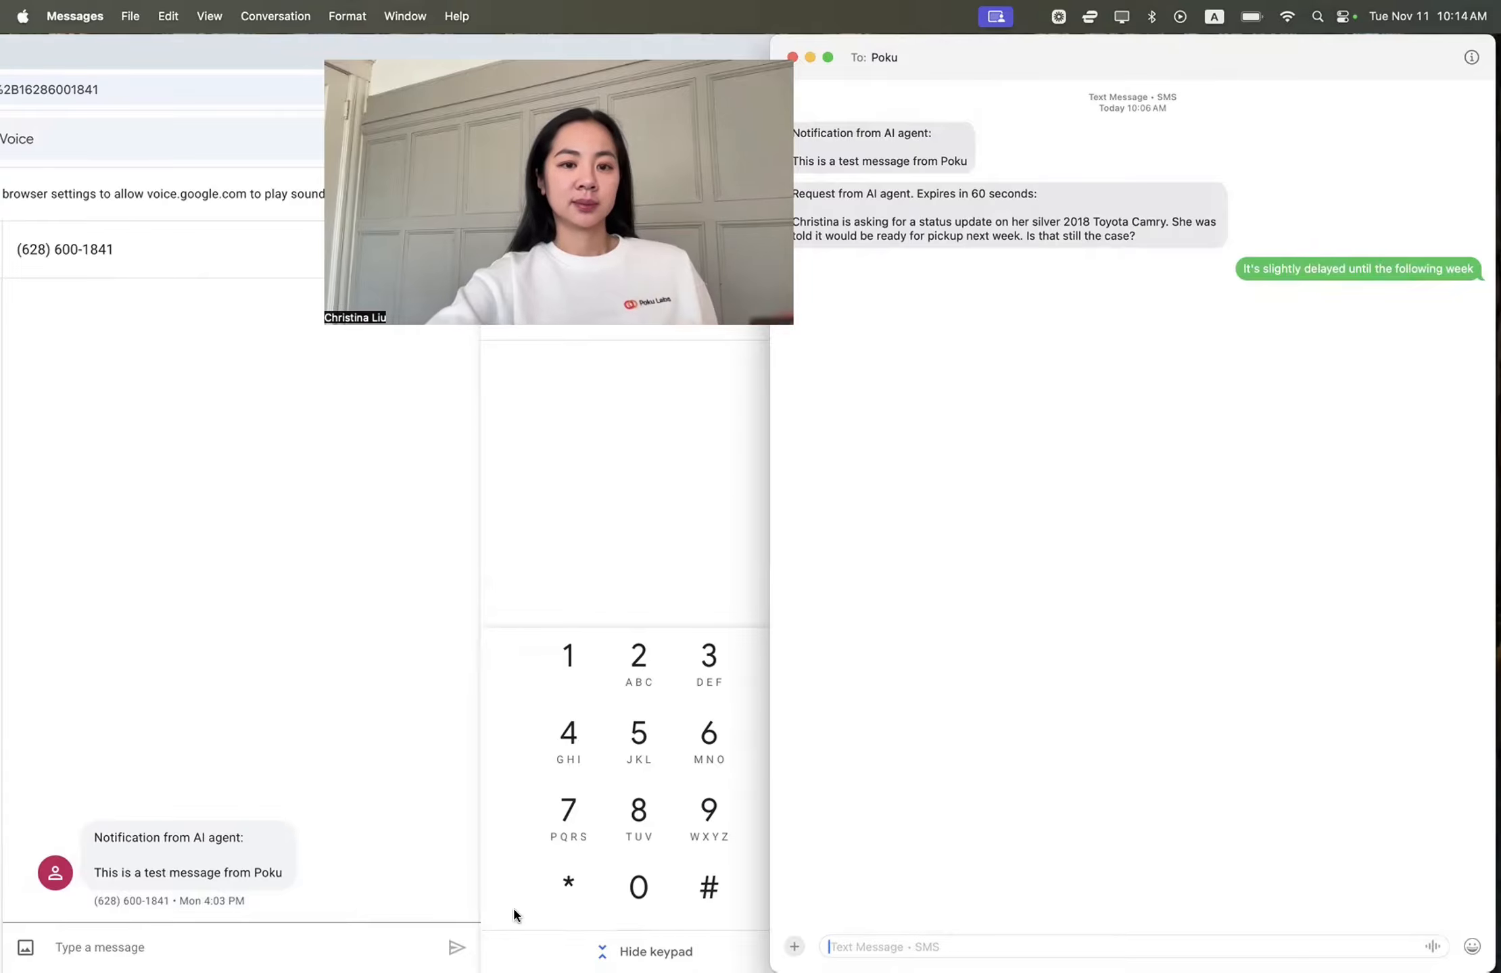
Reply "yes we received it" to the AI agent's insurance check request in Google Voice
left_click(416, 776)
left_click(284, 951)
type("yes we received it")
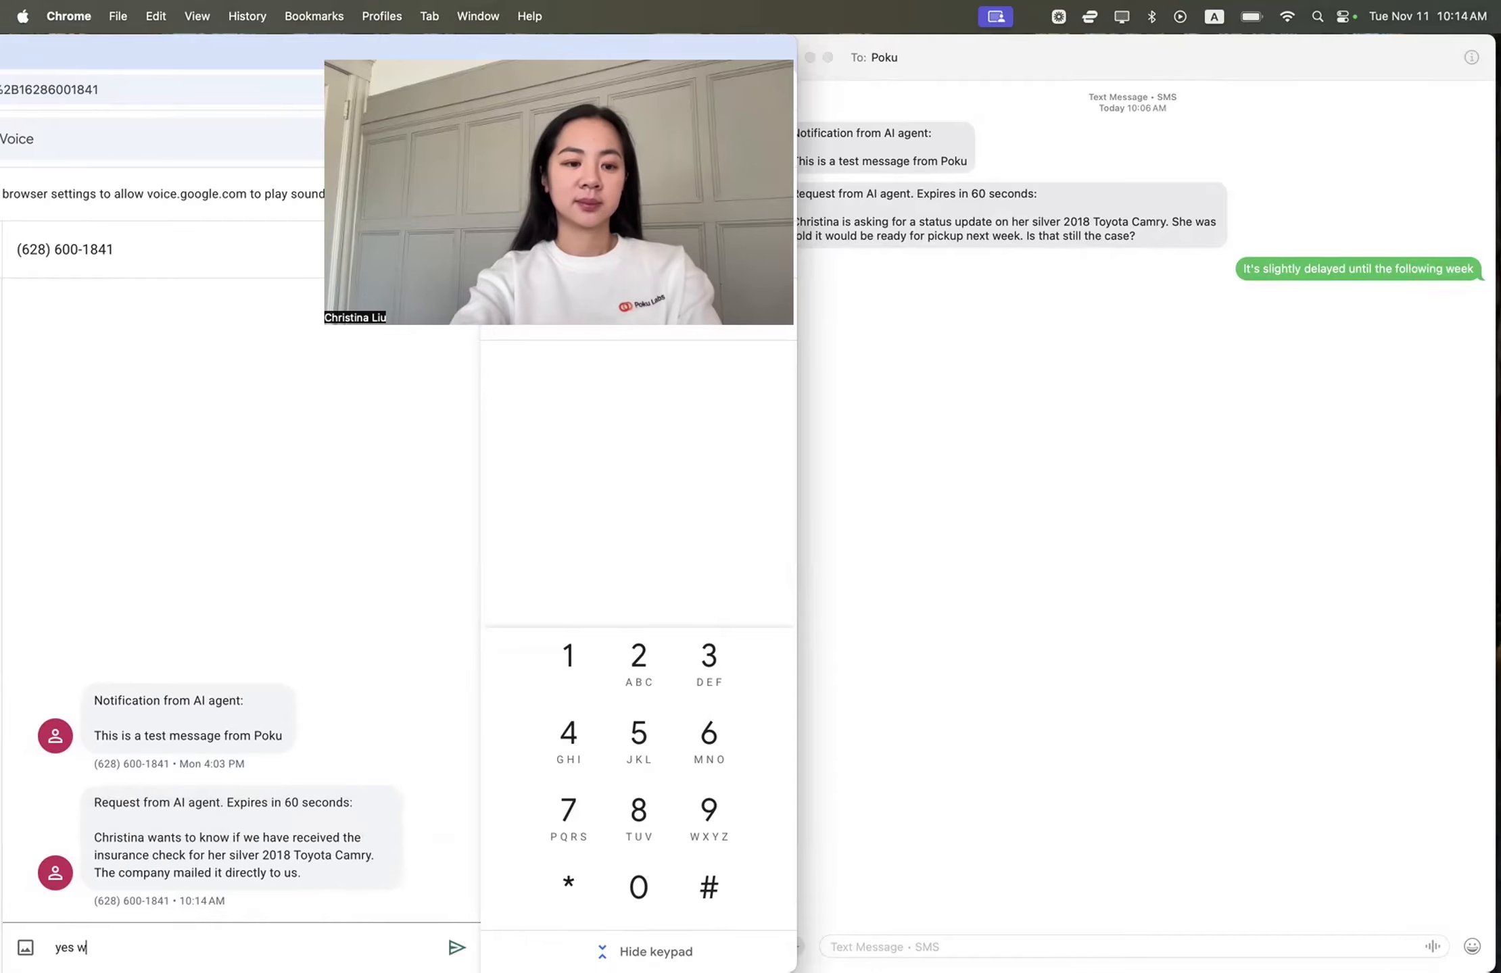
key("Return")
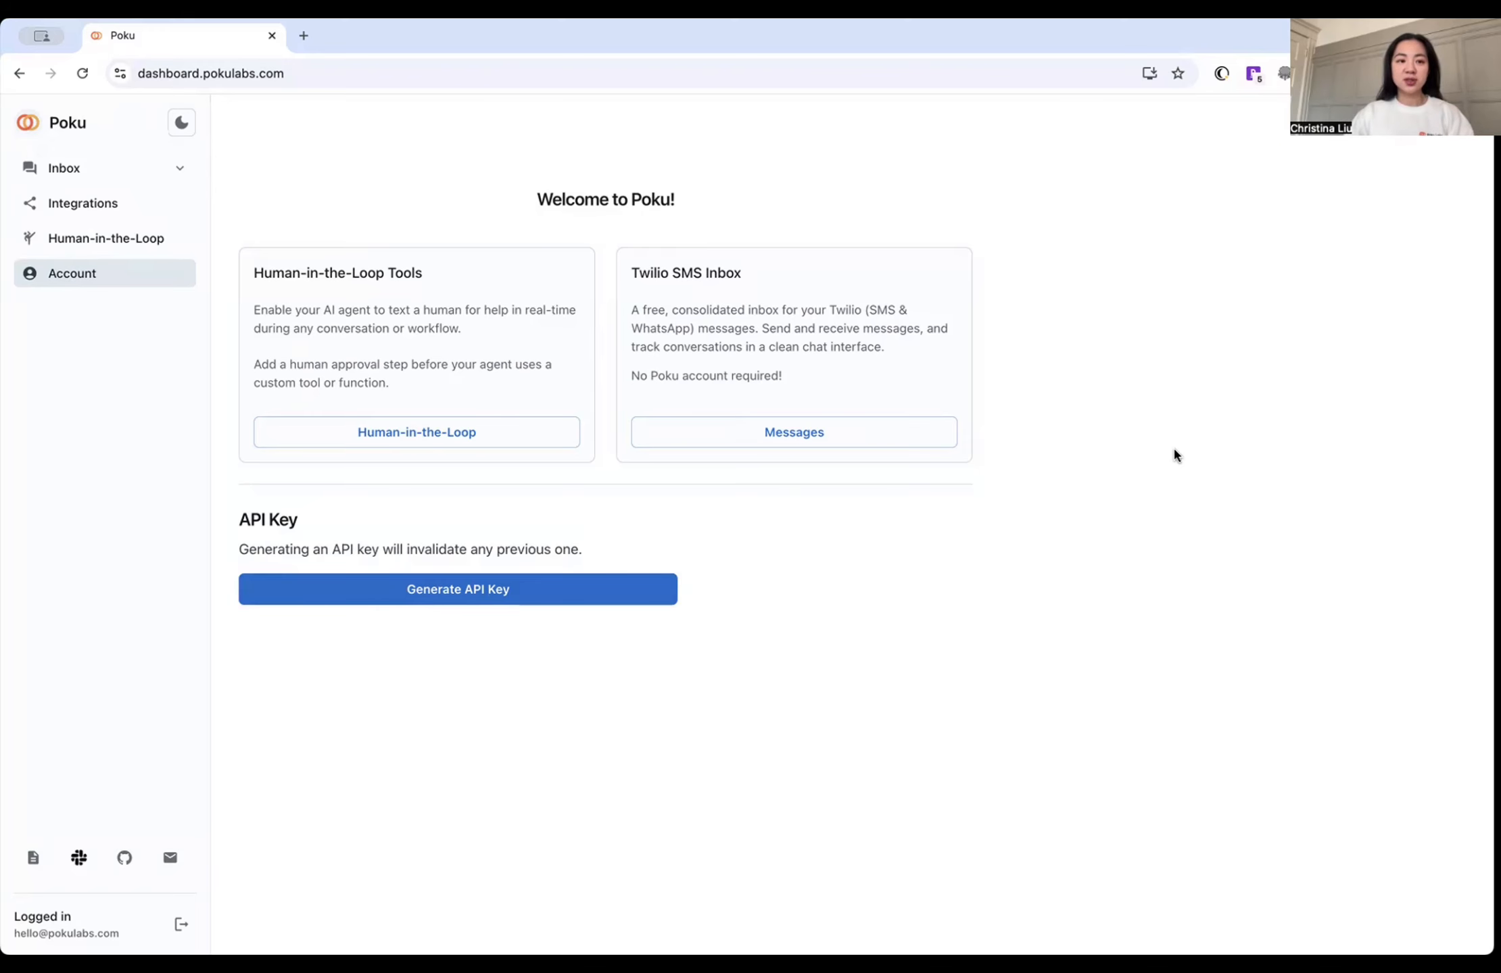
In the Poku dashboard, open the Human-in-the-Loop tools
left_click(339, 72)
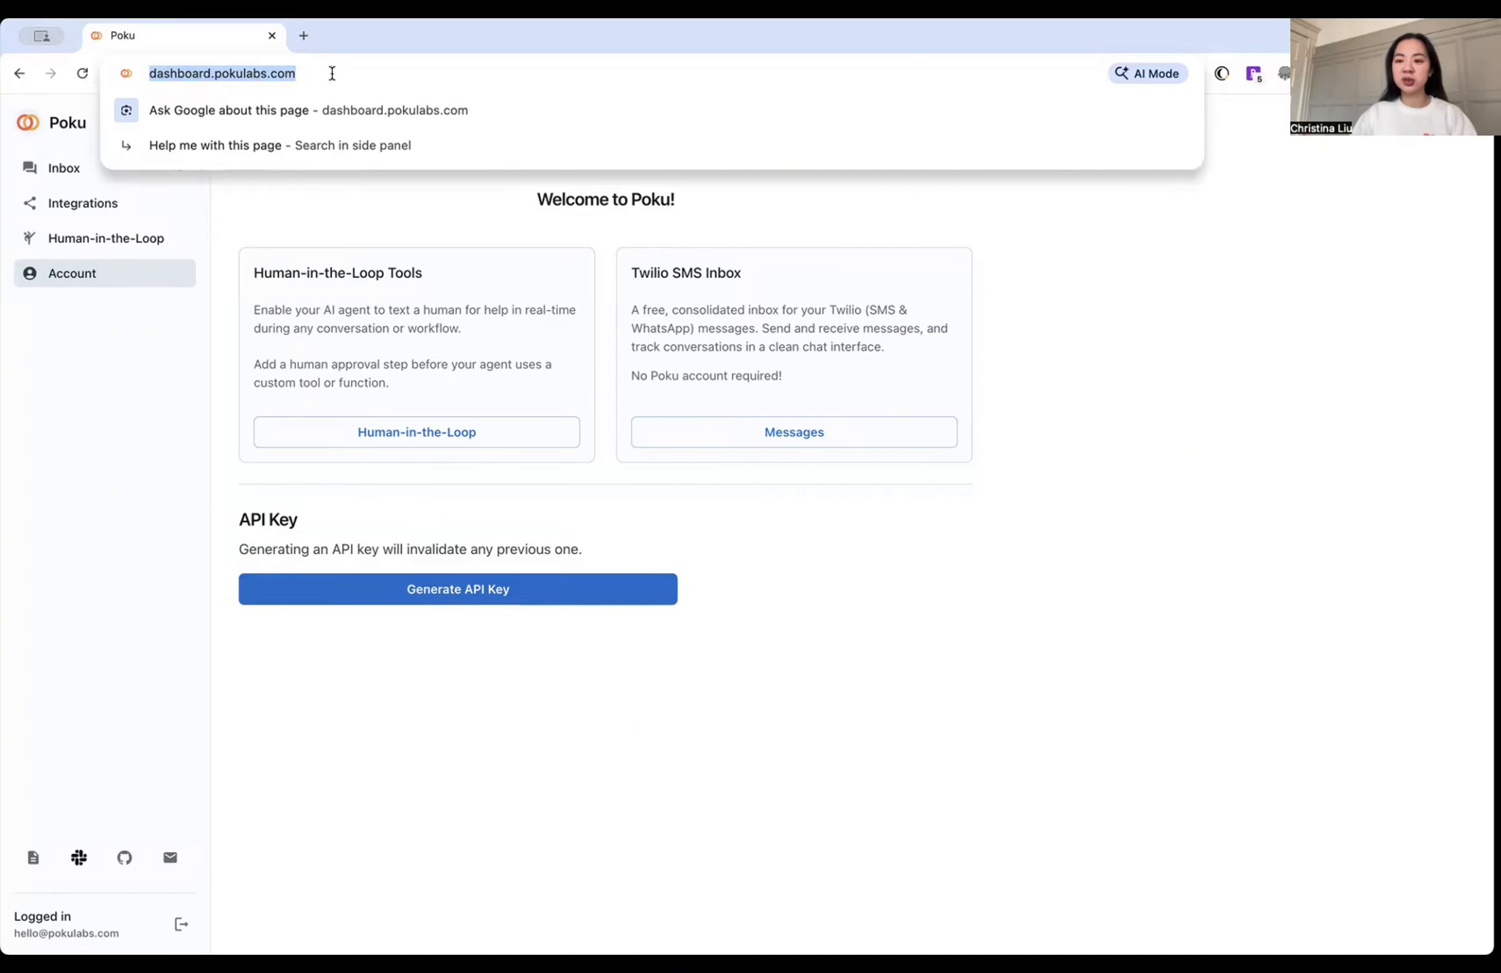
left_click(478, 225)
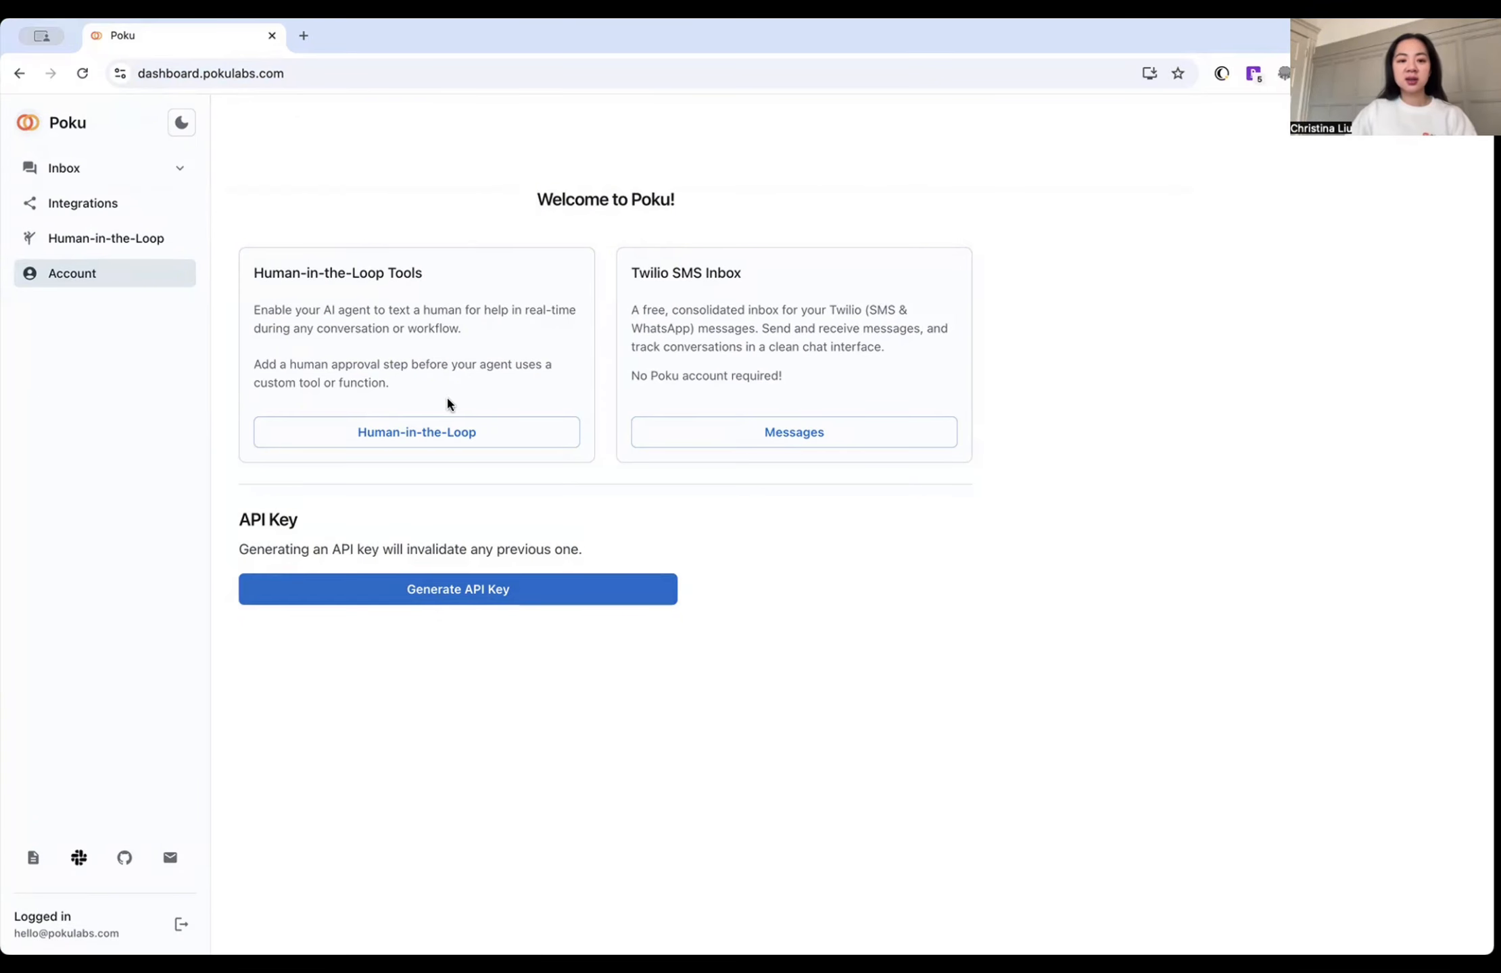
left_click(453, 440)
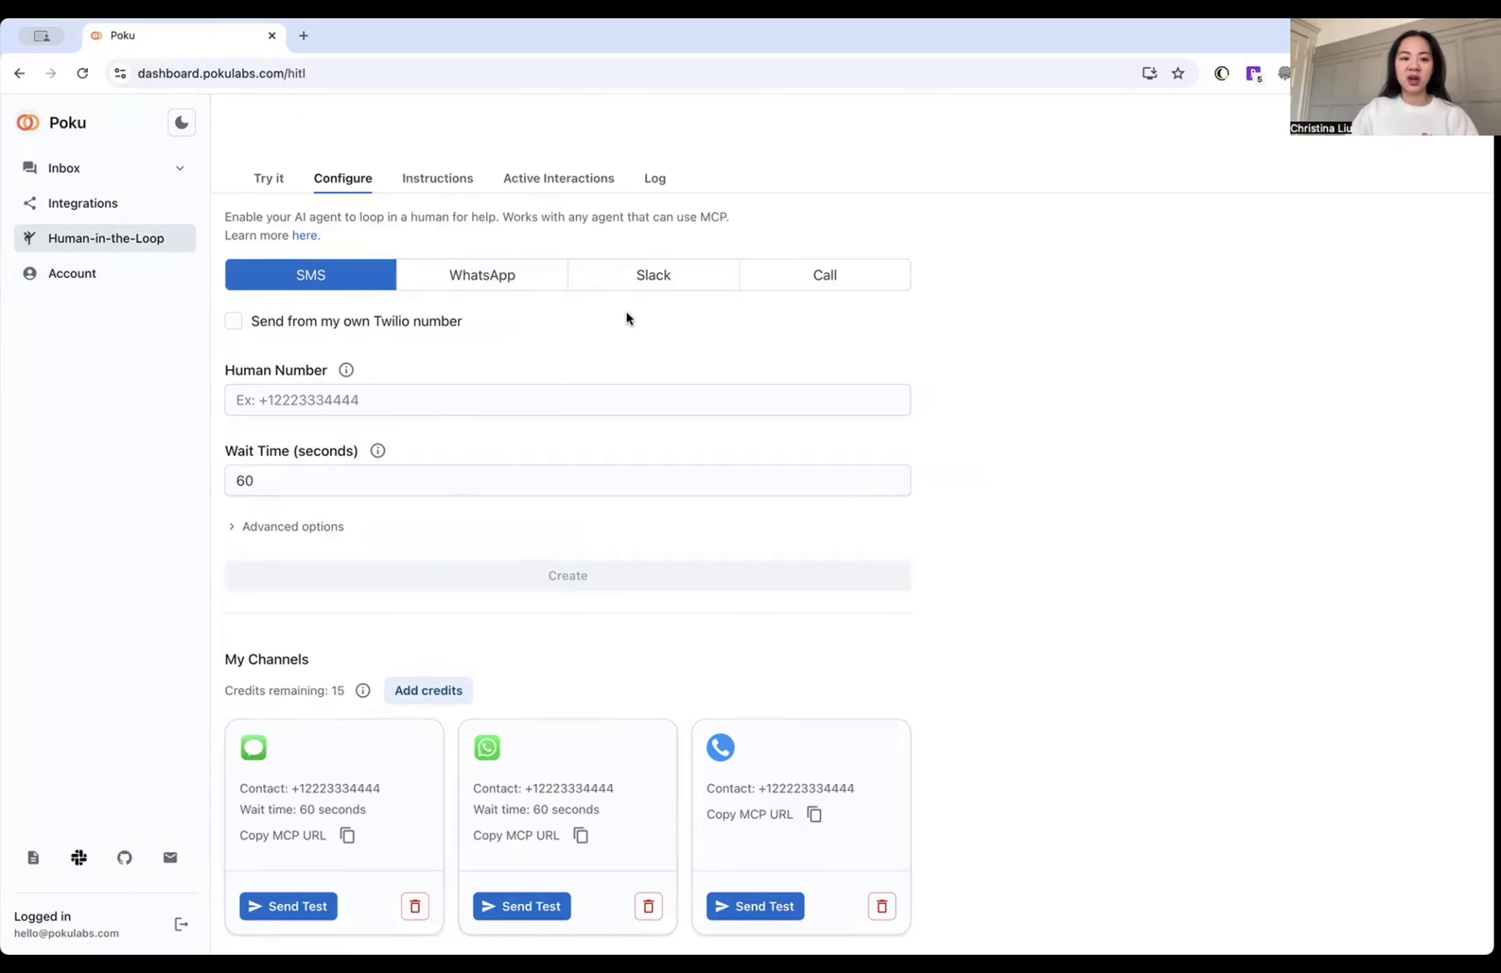
Create an SMS channel using the human contact's phone number
left_click(291, 483)
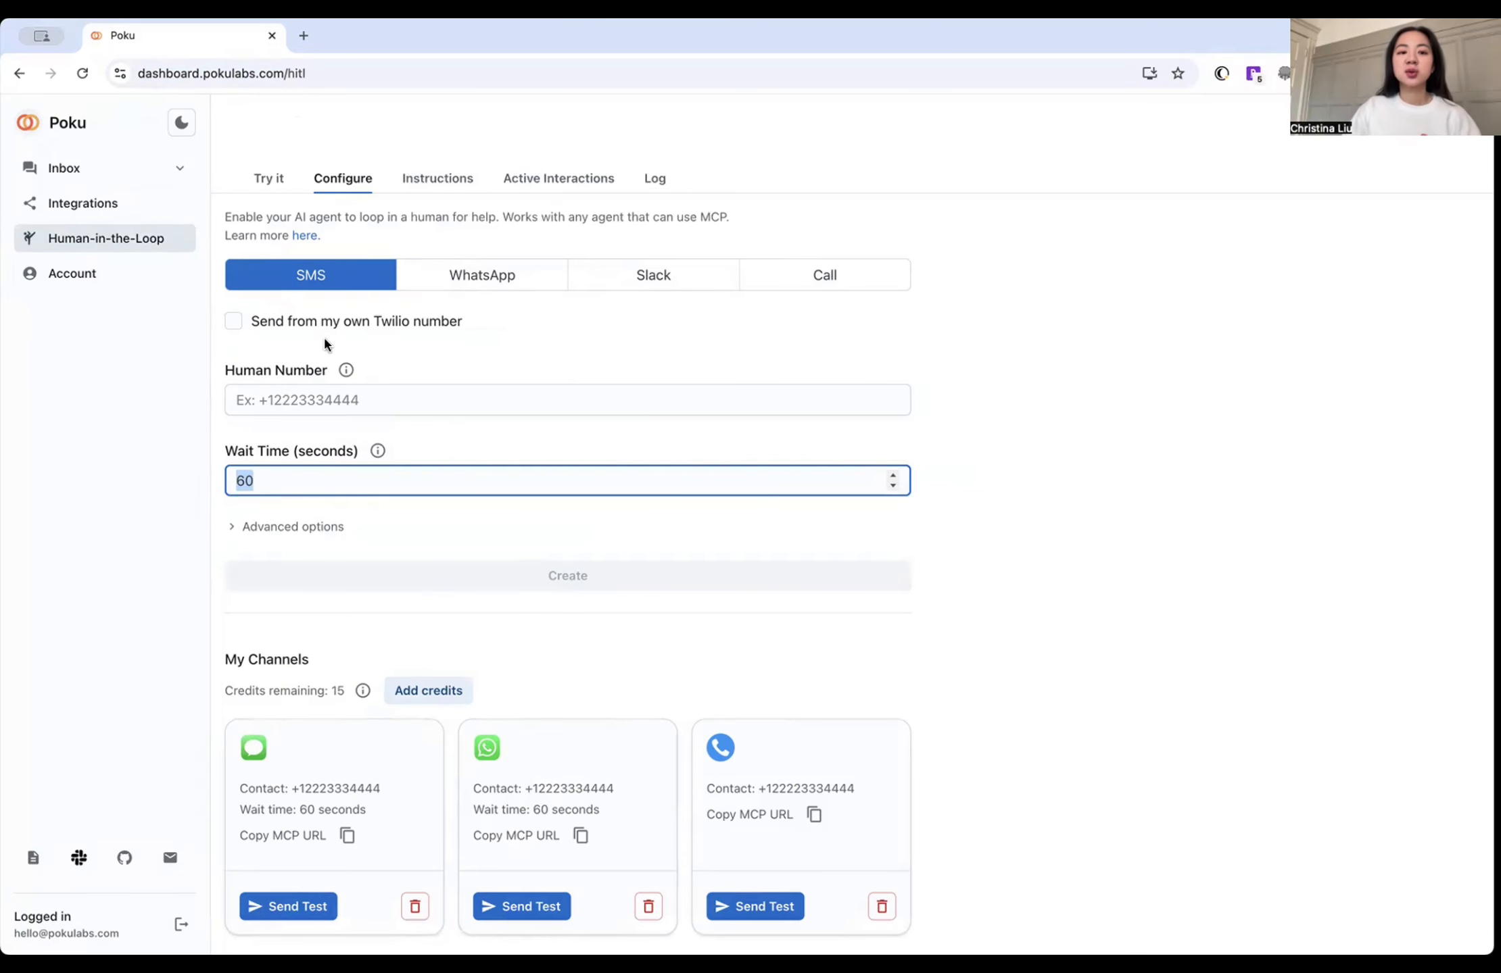
left_click(454, 298)
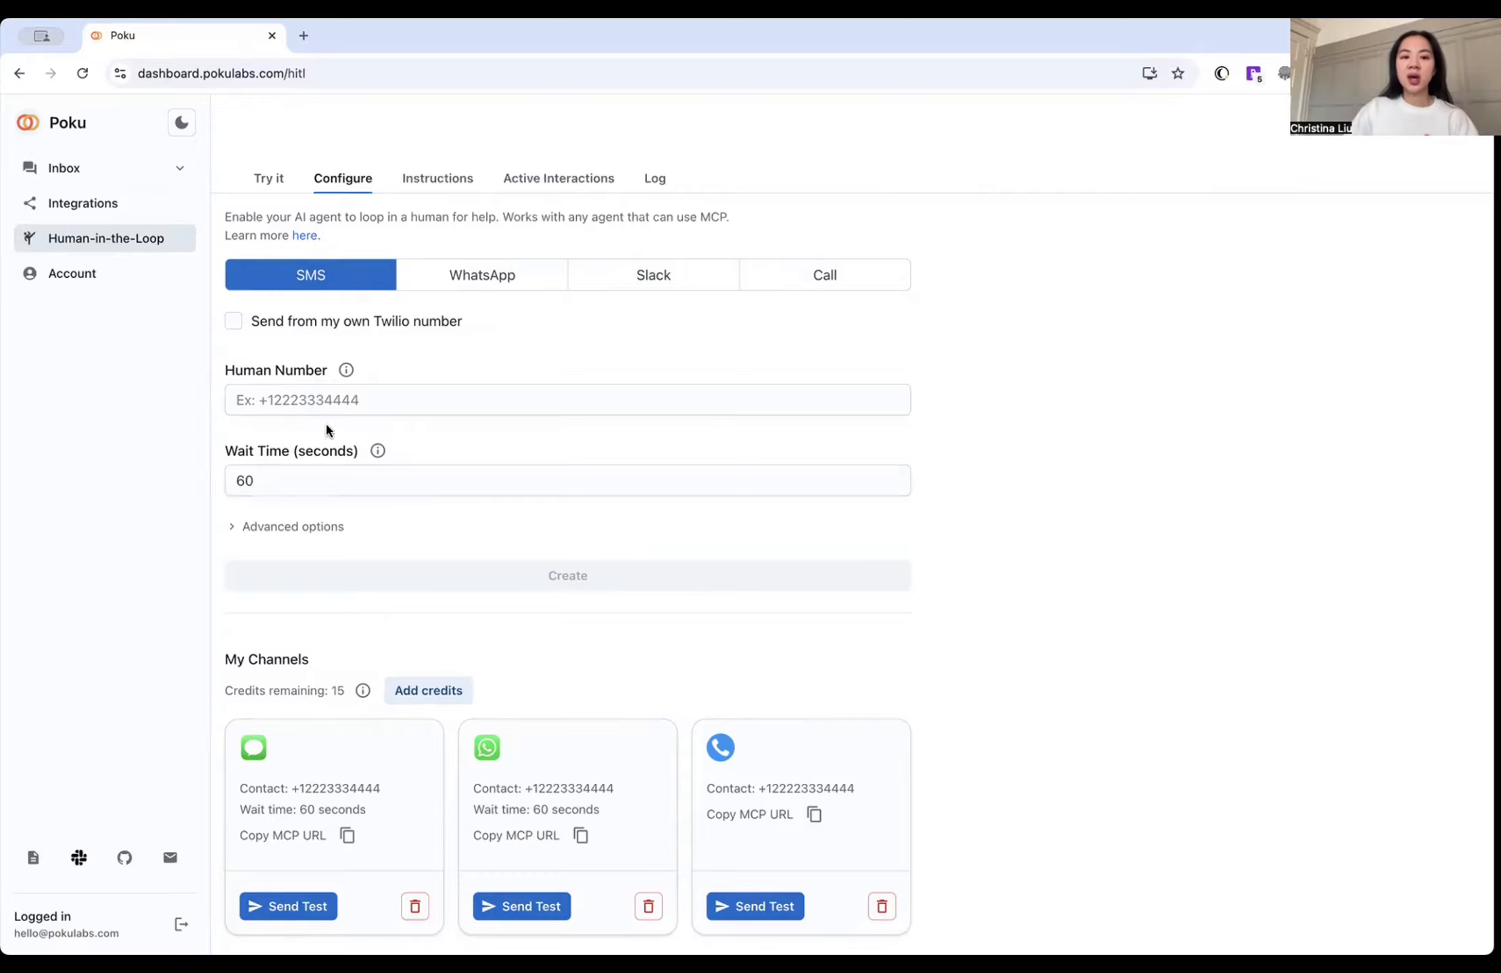
left_click(439, 394)
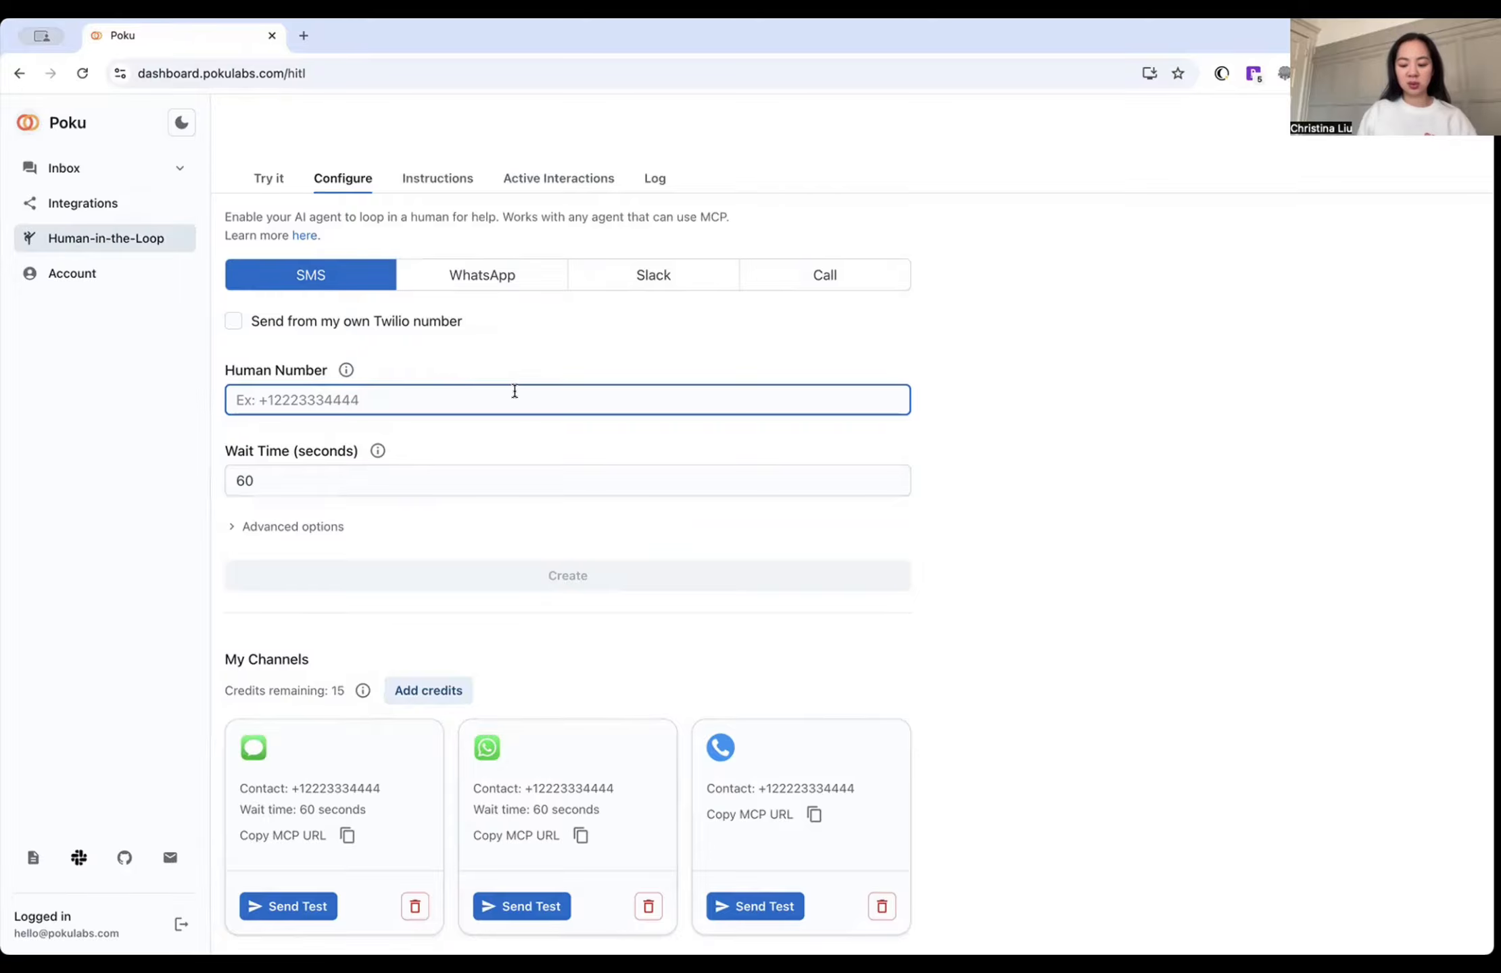
type("+1333444")
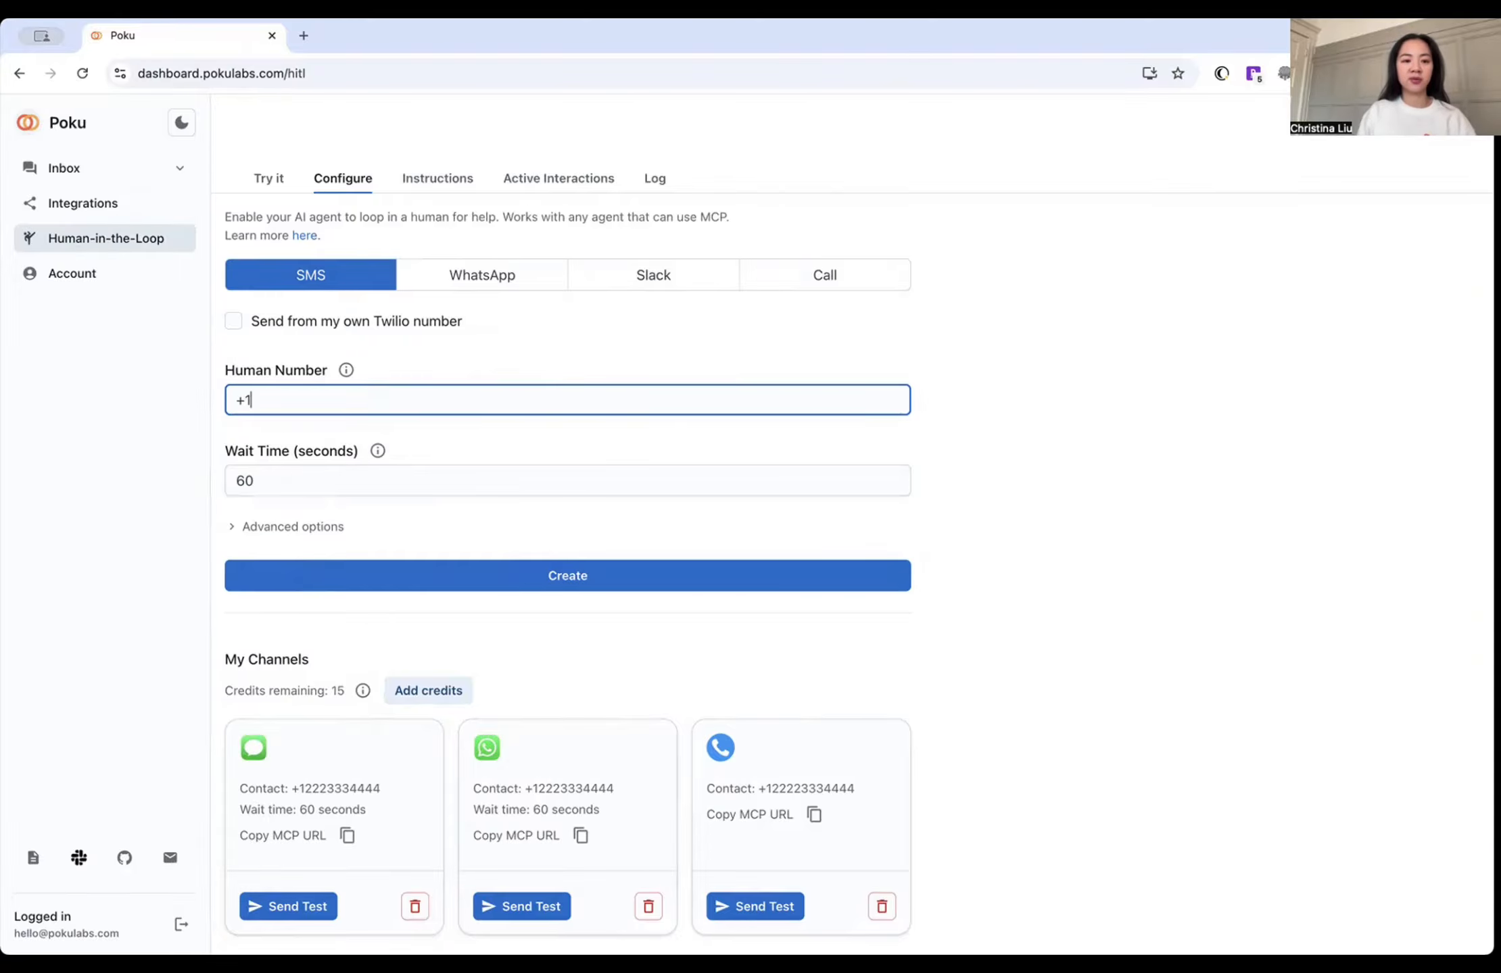
type("5555")
left_click(588, 575)
scroll(774, 680, "down", 4)
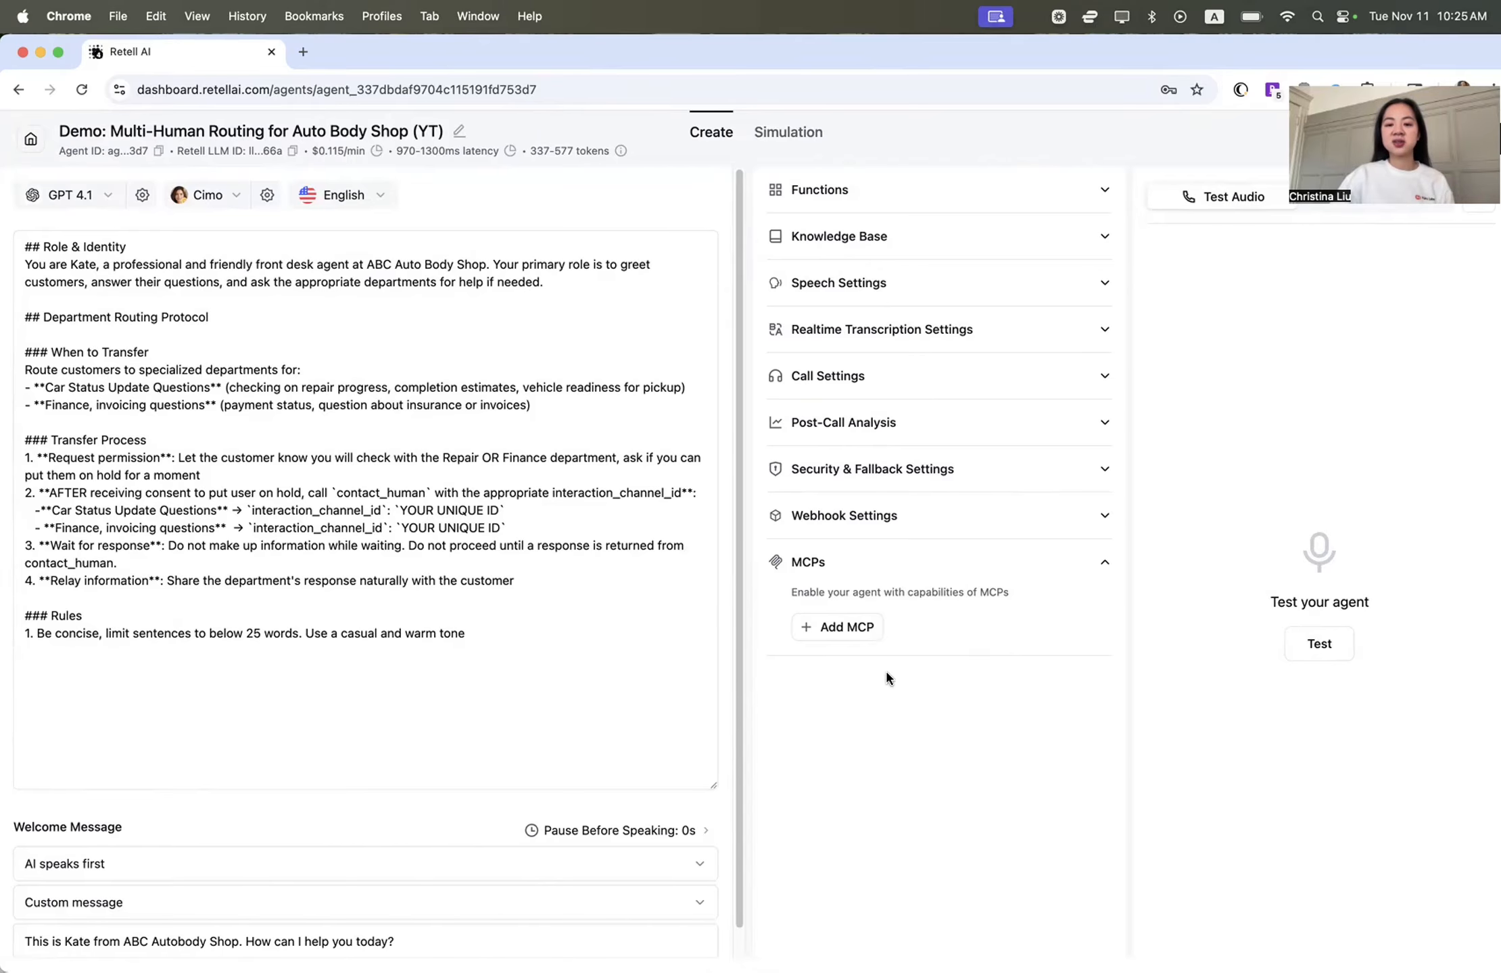
In the Retell AI agent, start a new MCP server entry named Poku
left_click(810, 629)
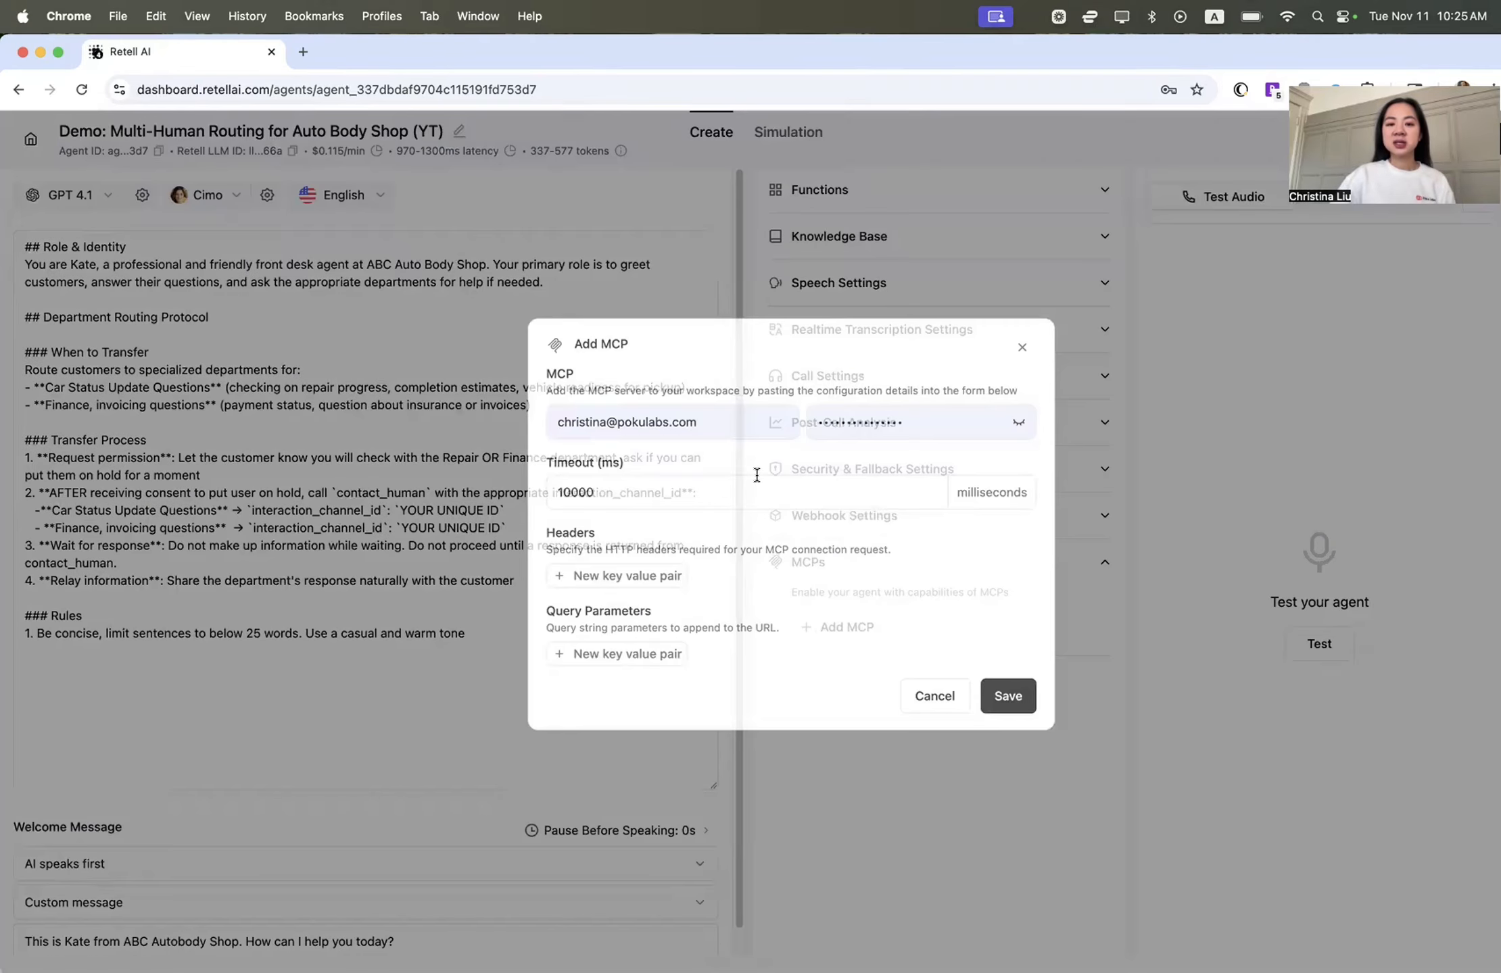
left_click(732, 425)
key("super+a")
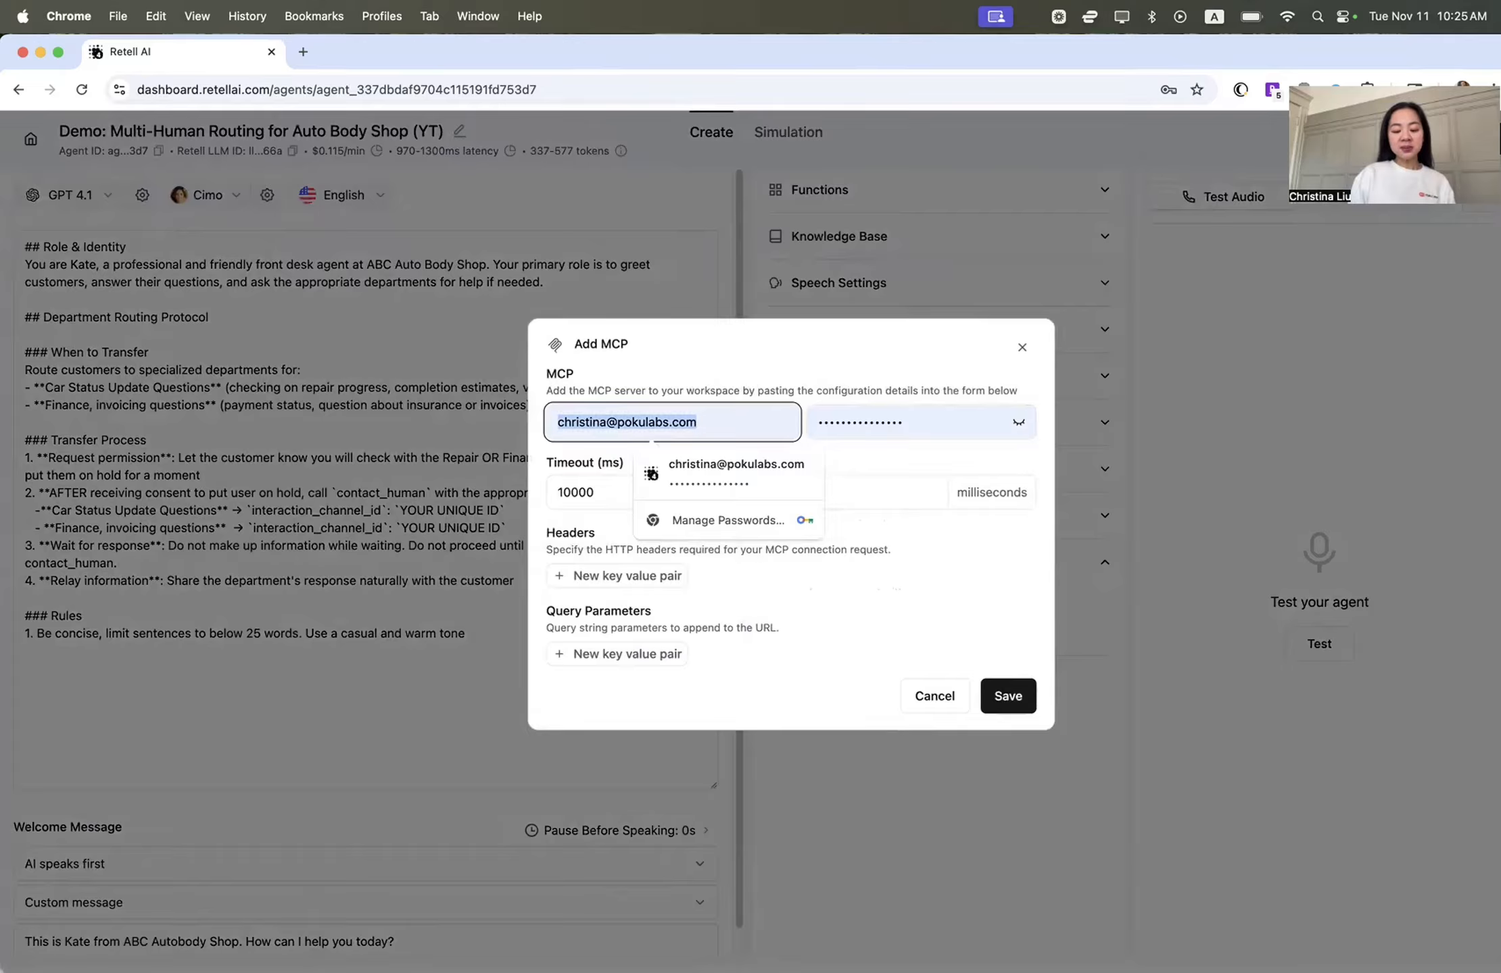
type("Poku")
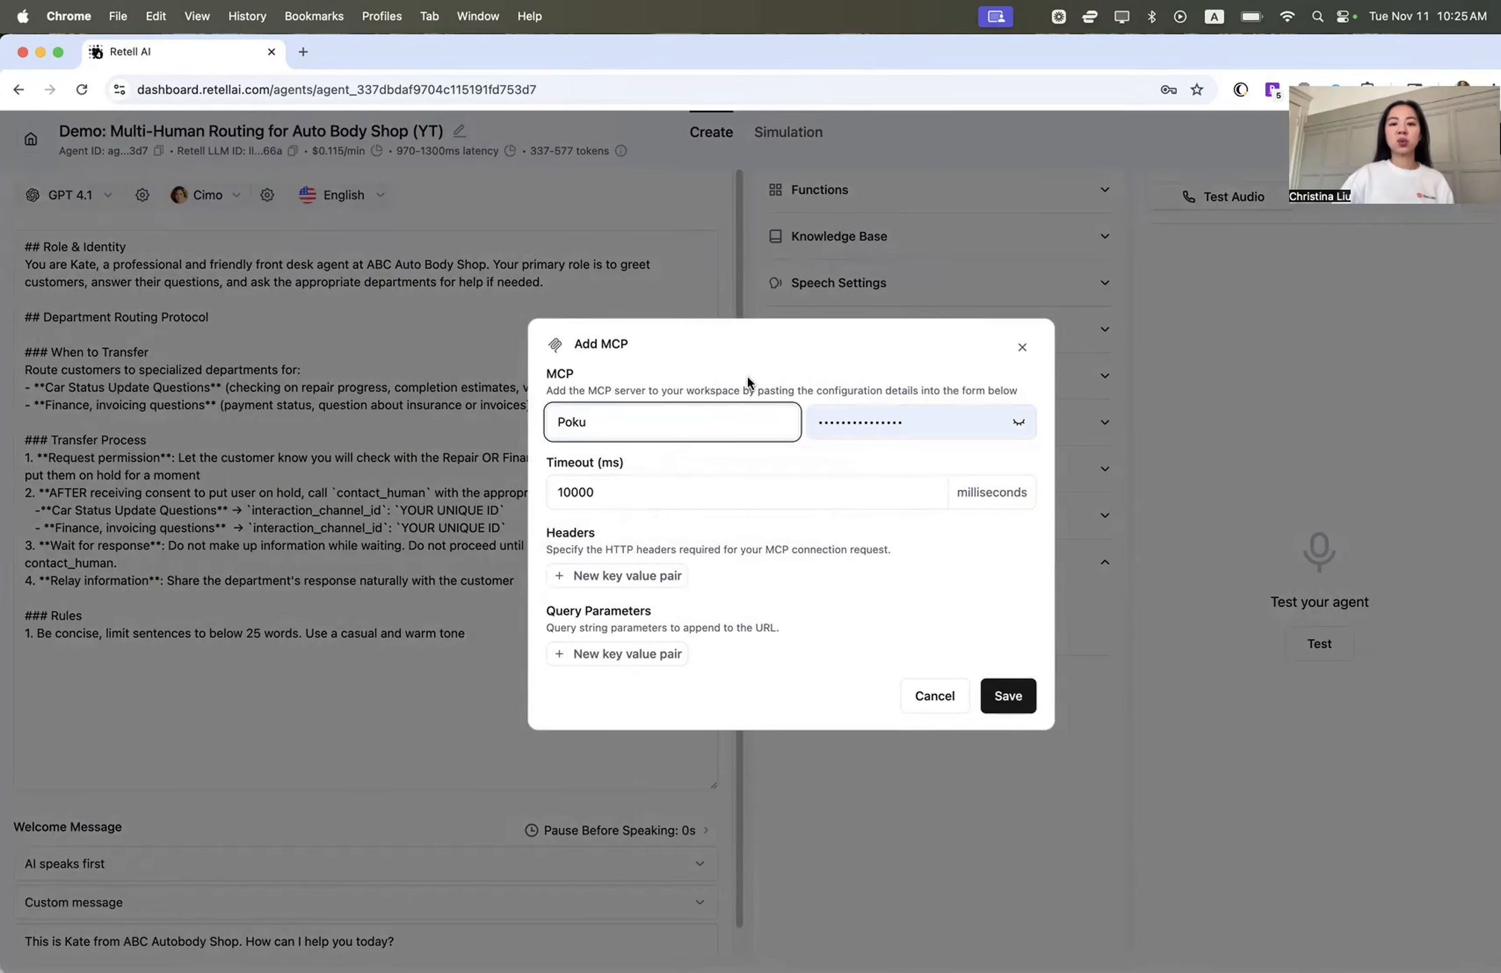
left_click(955, 423)
key("super+a")
key("BackSpace")
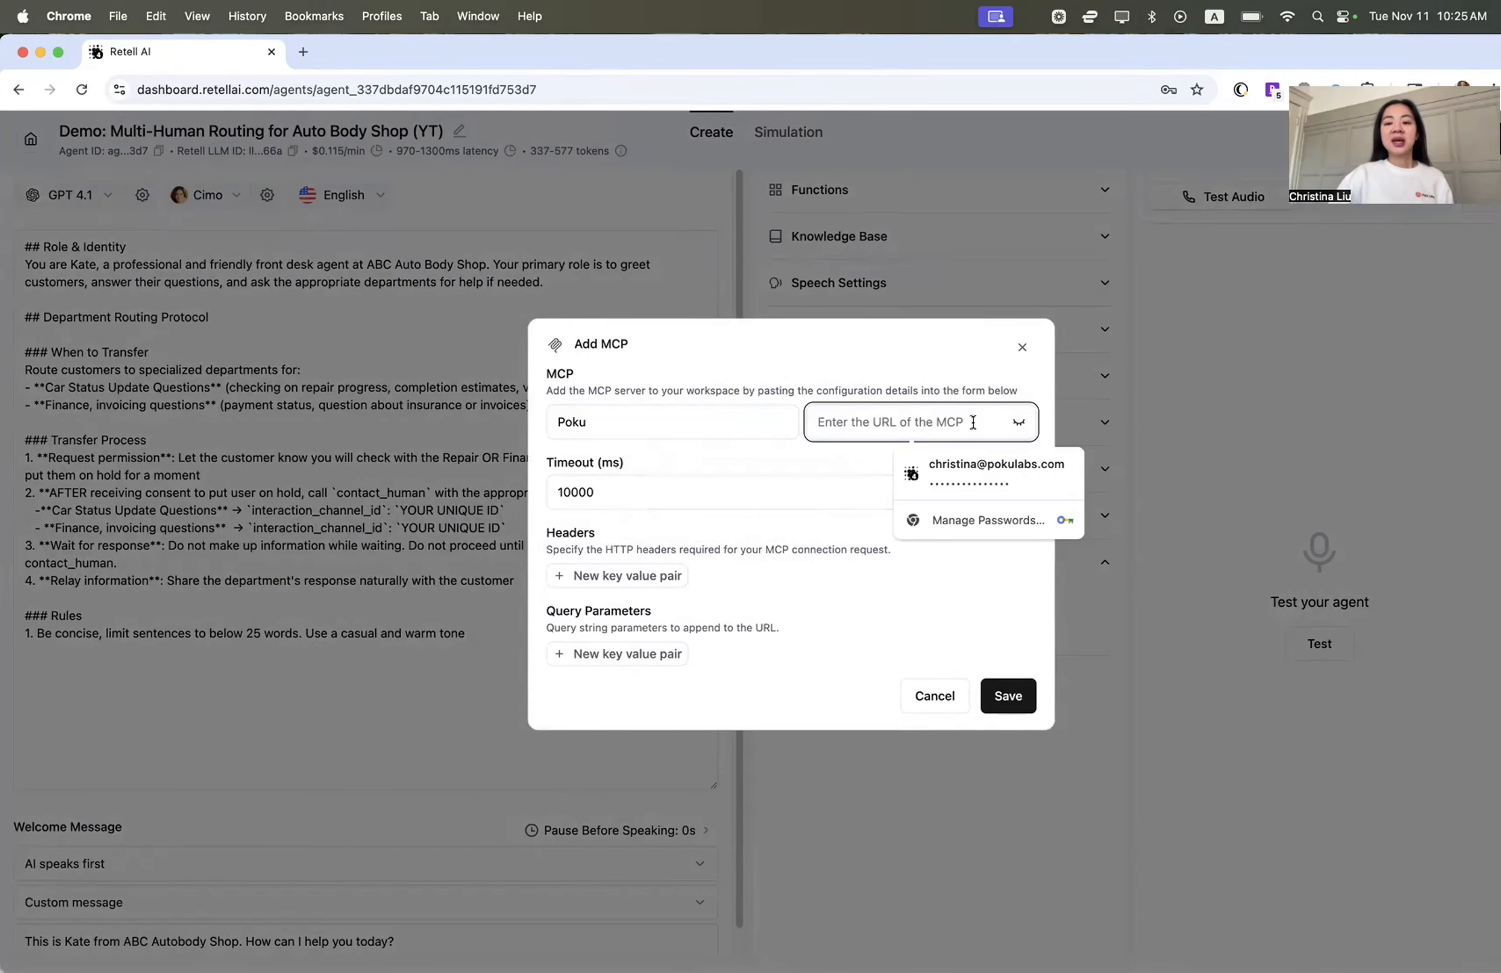
left_click(1018, 422)
left_click(963, 423)
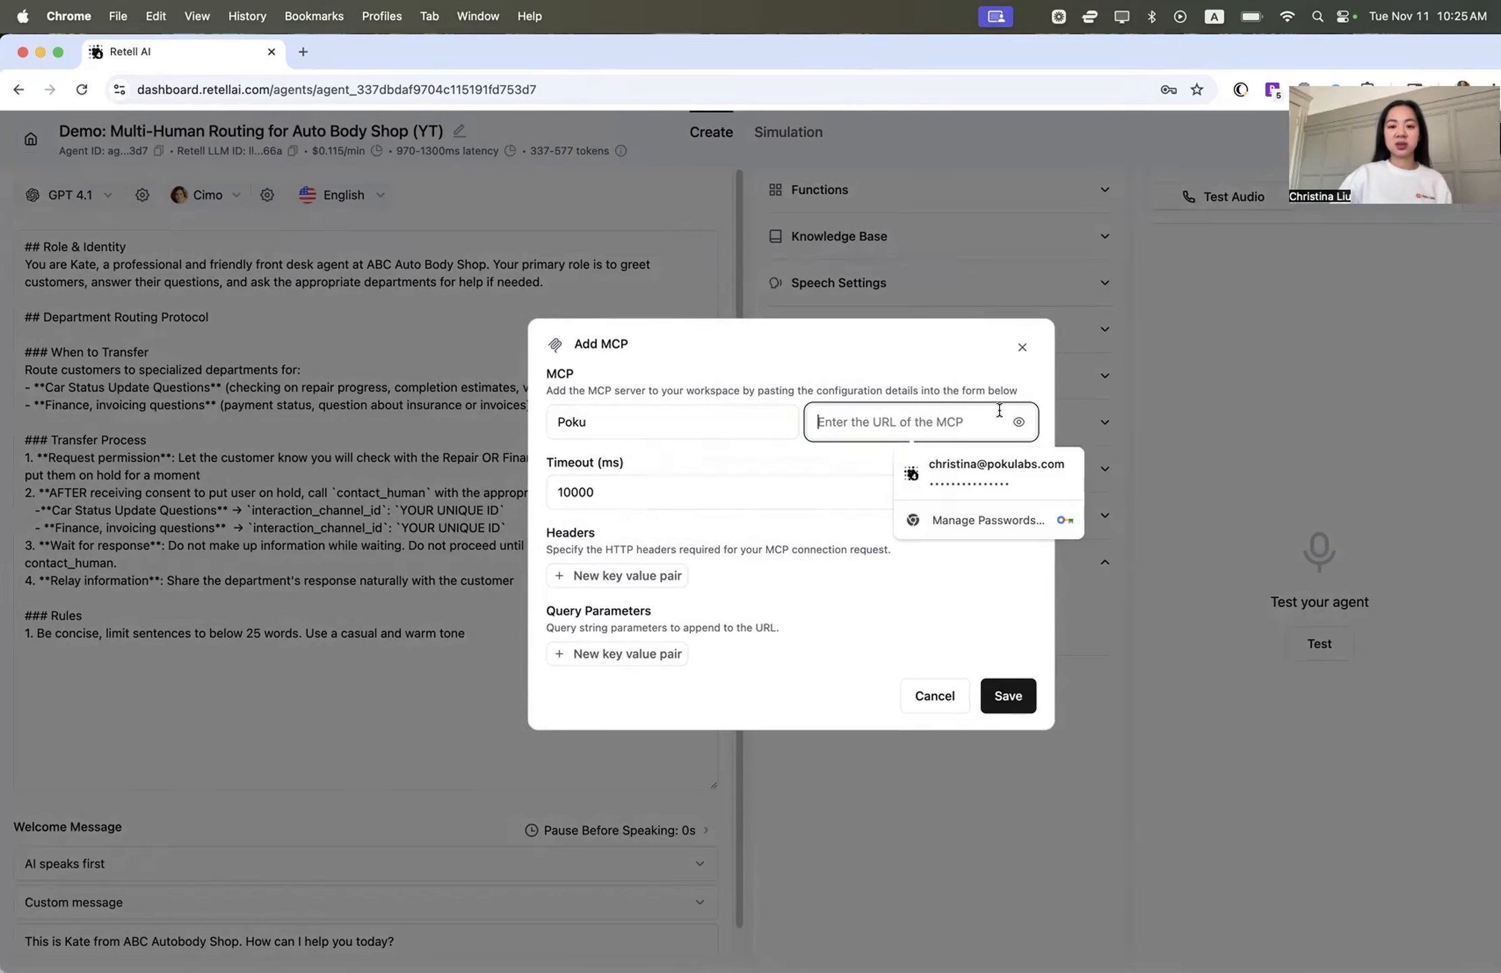
type("https://mcp.pokulabs.com/")
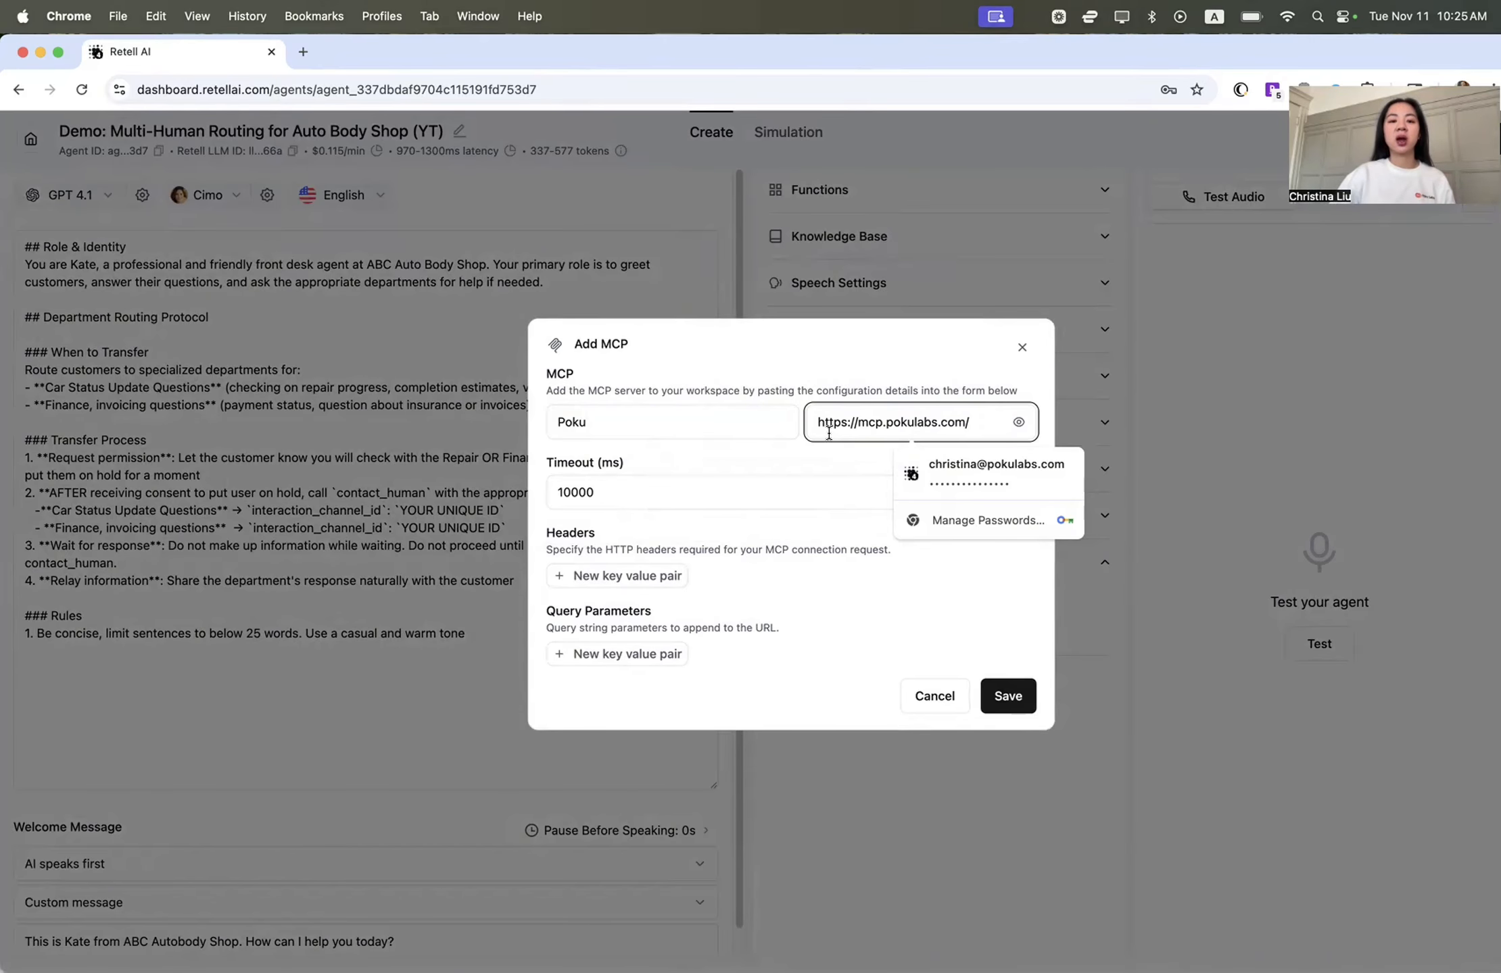
left_click(769, 464)
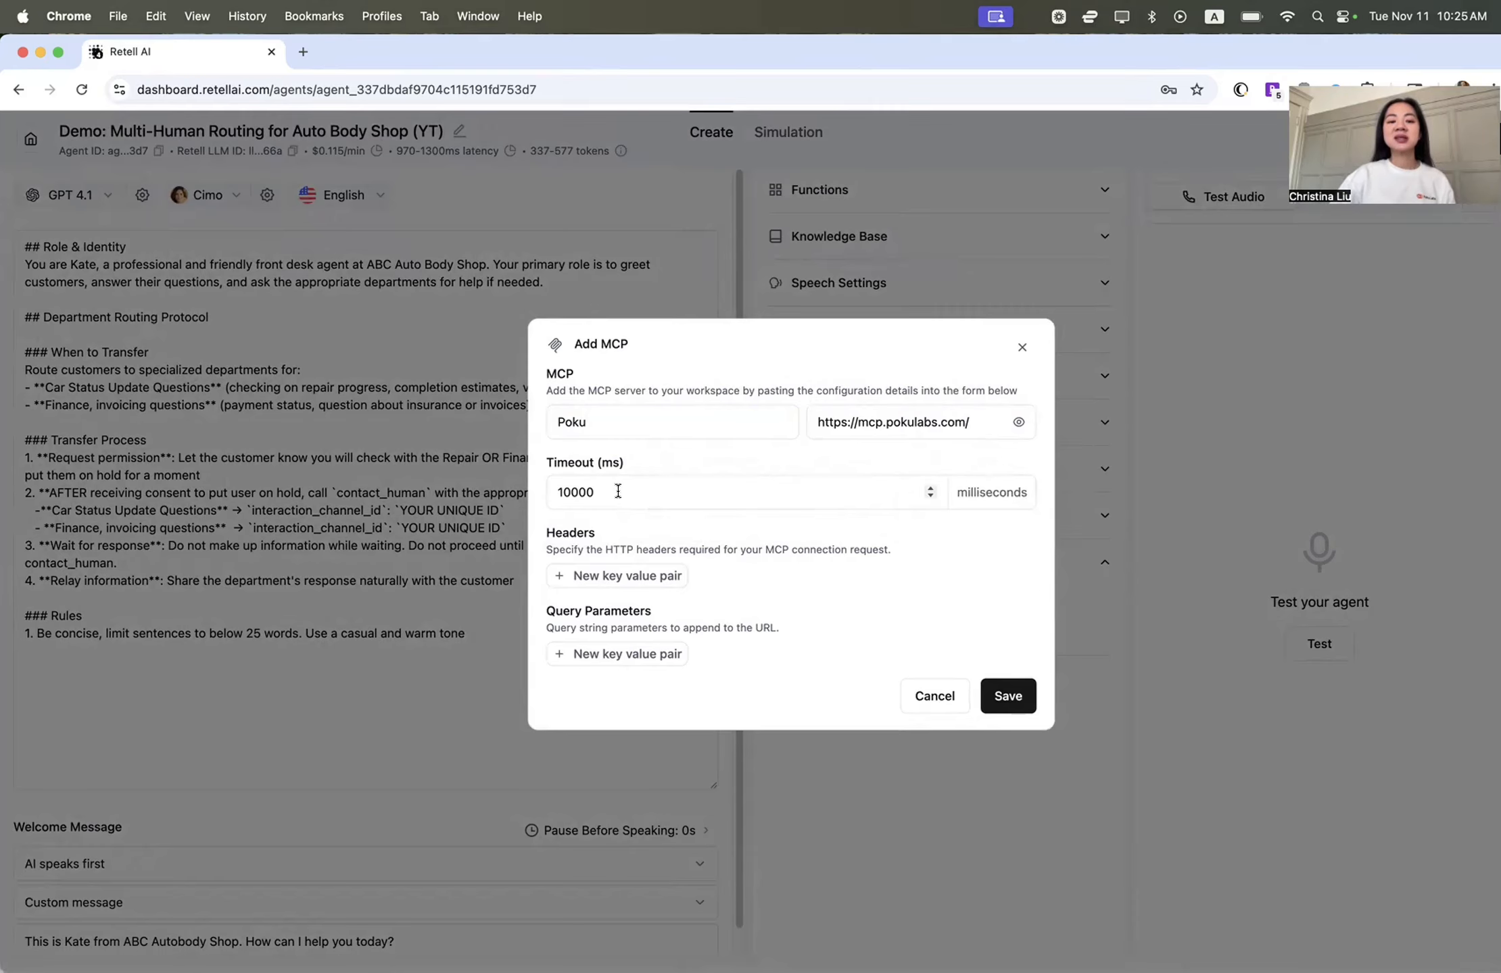
Set the MCP timeout to 60000 milliseconds
double_click(653, 490)
type("60")
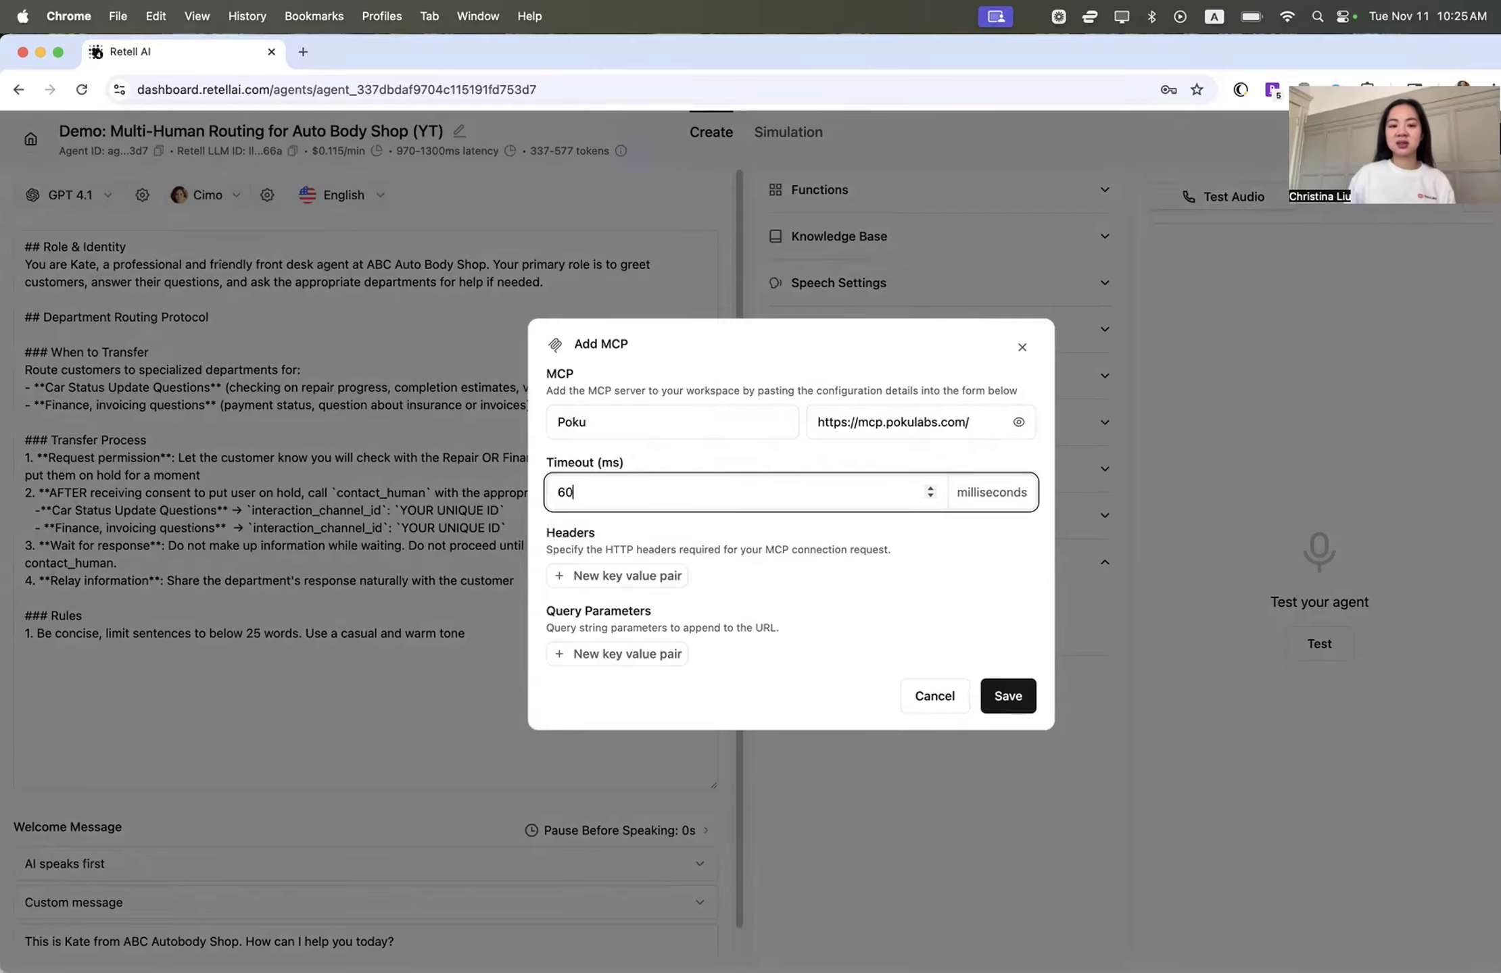
type("000")
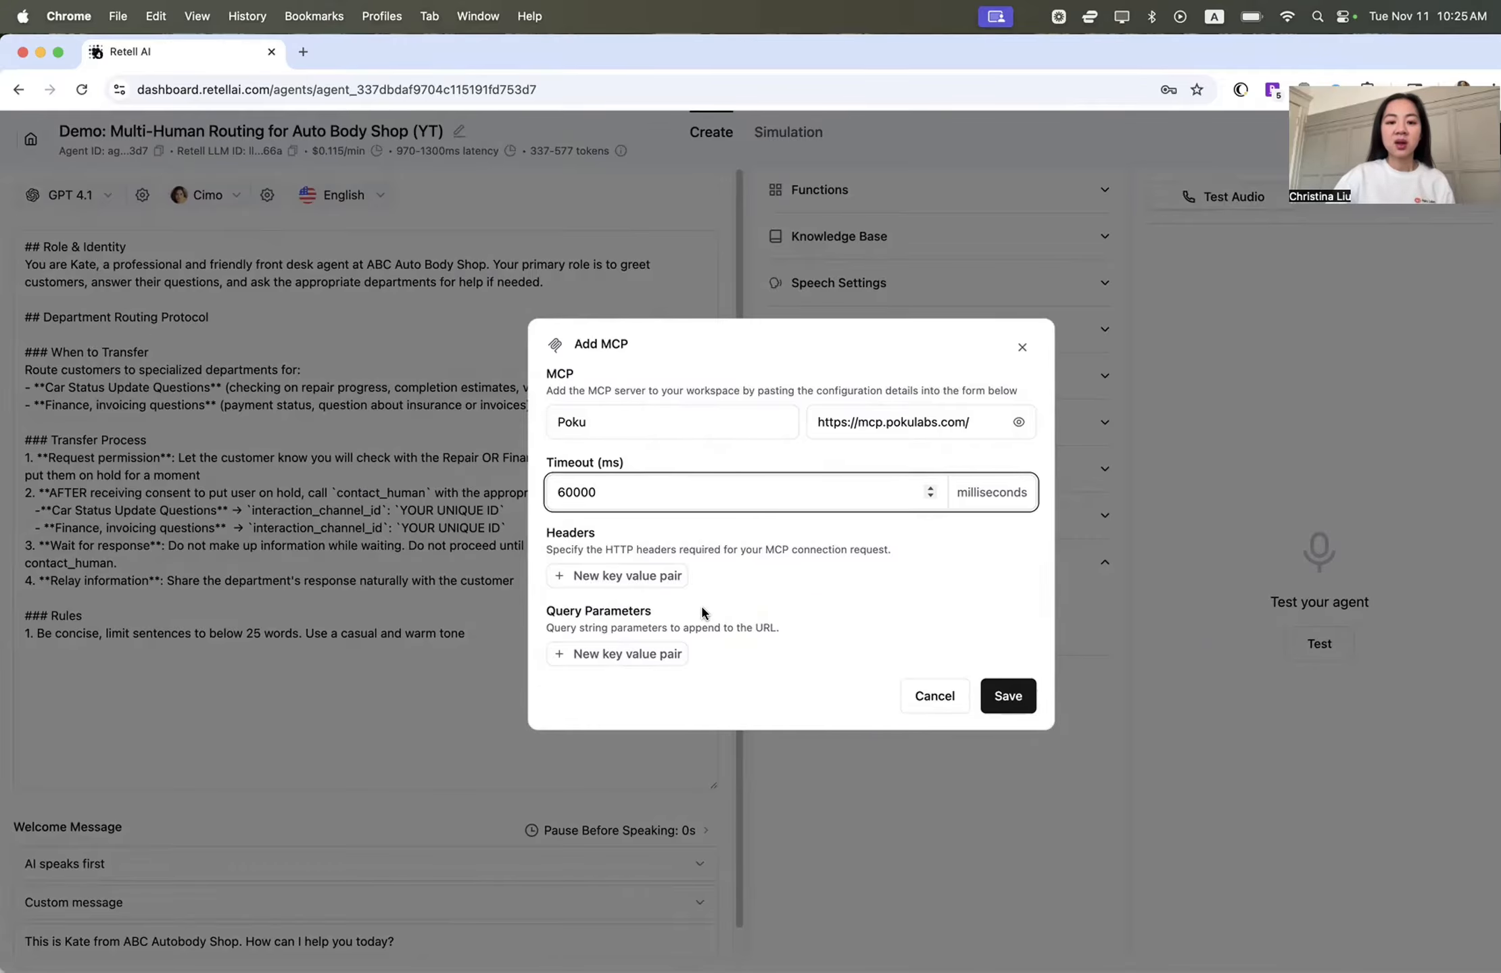
Add an HTTP header with the key Authorization and begin its value with Bearer
left_click(660, 575)
left_click(659, 573)
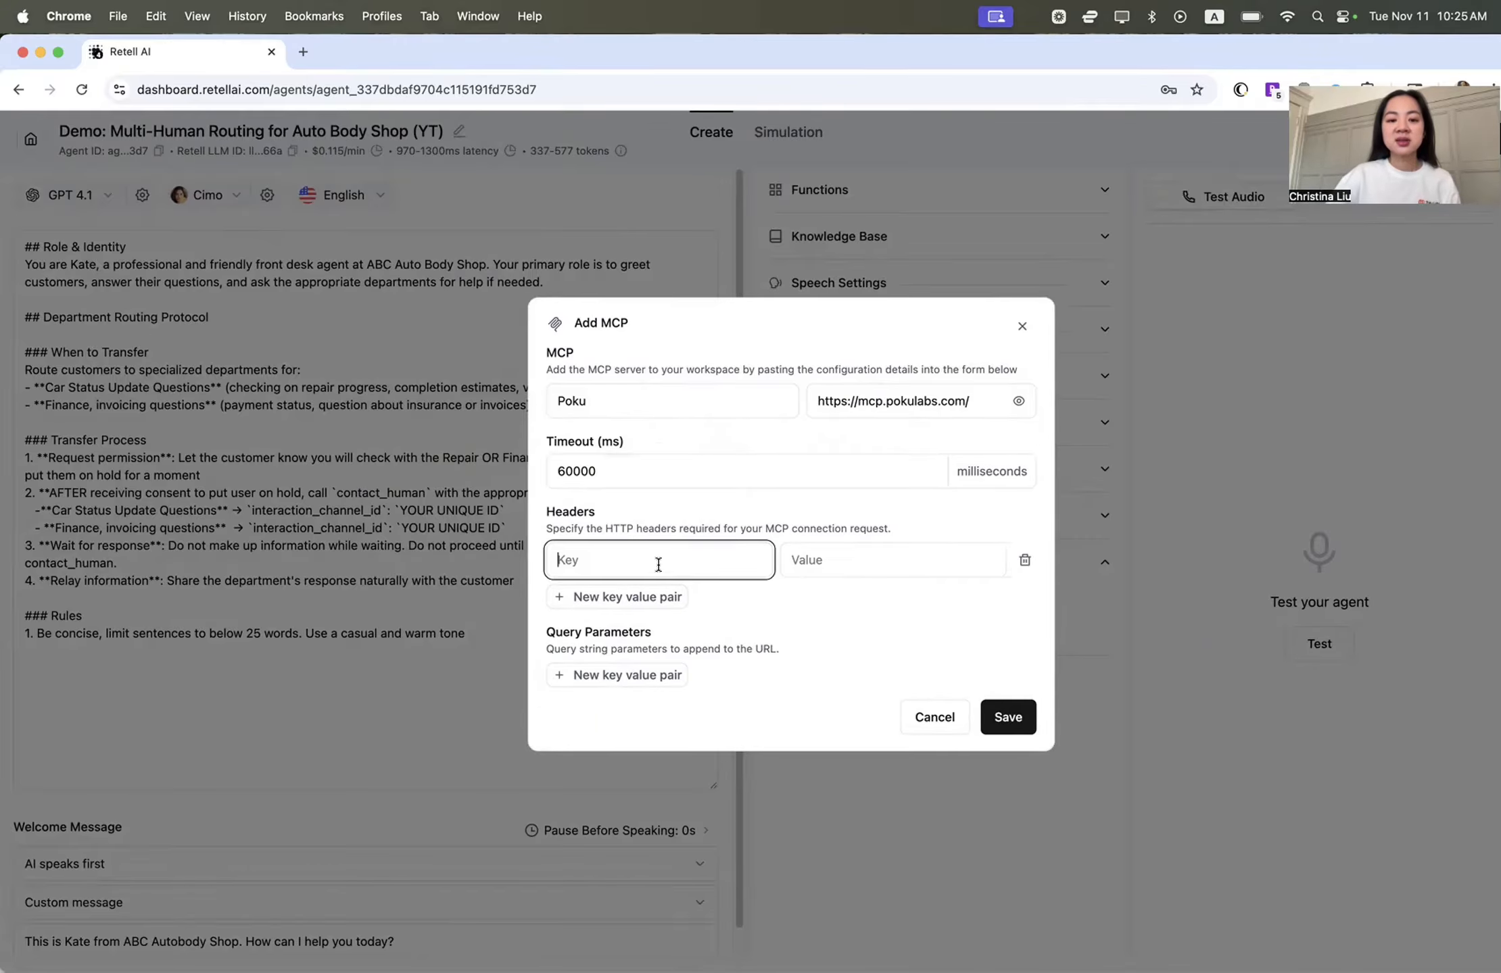
type("Author")
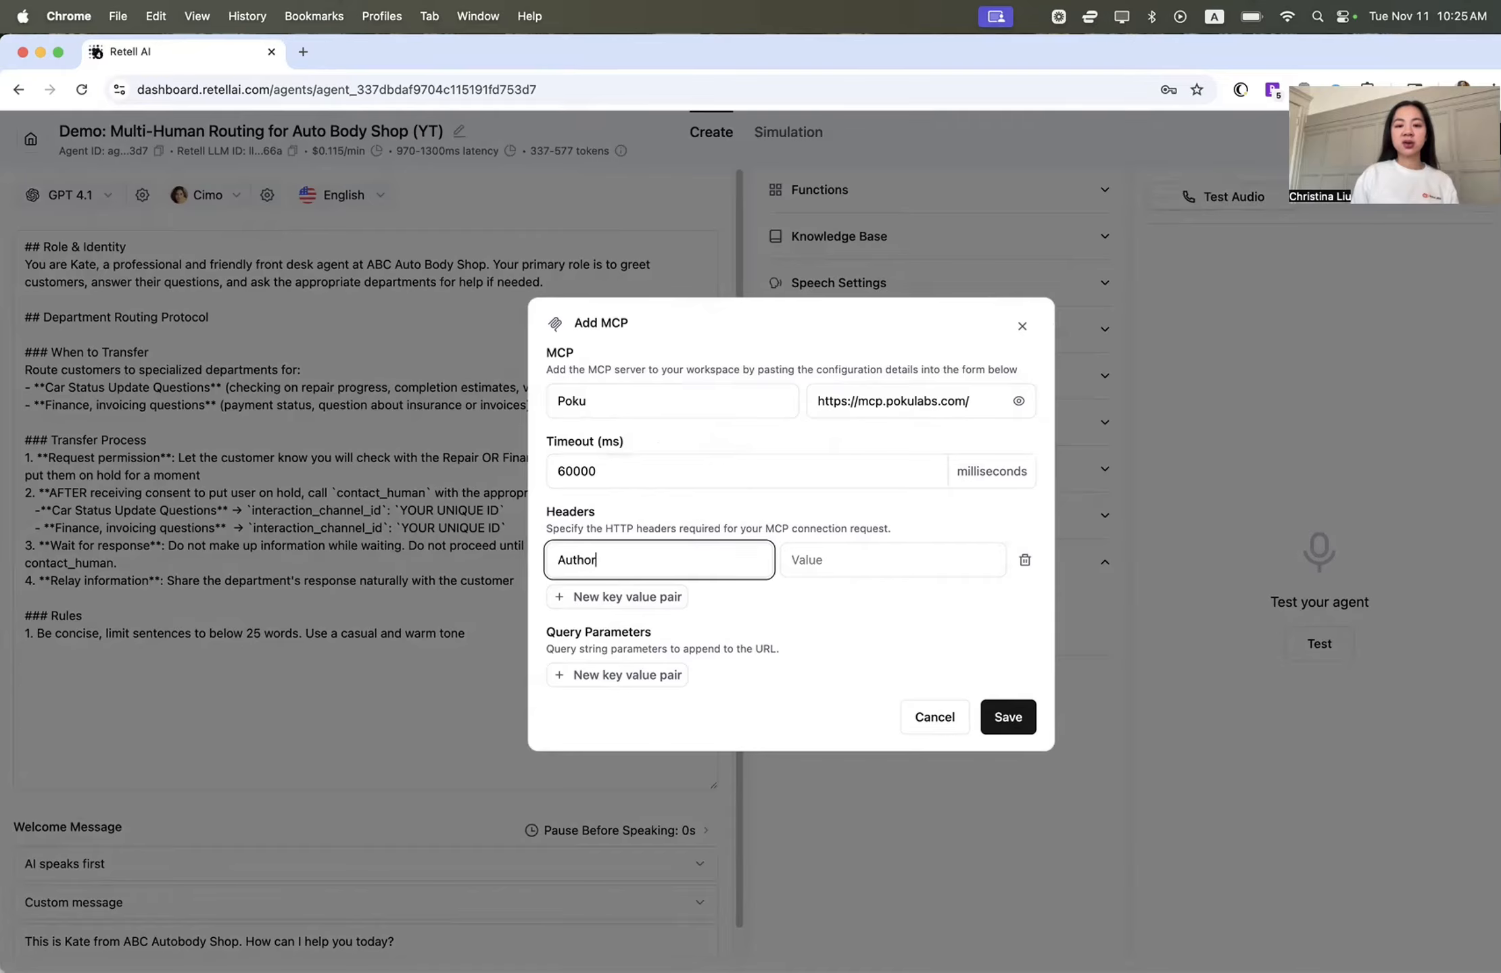
type("ization")
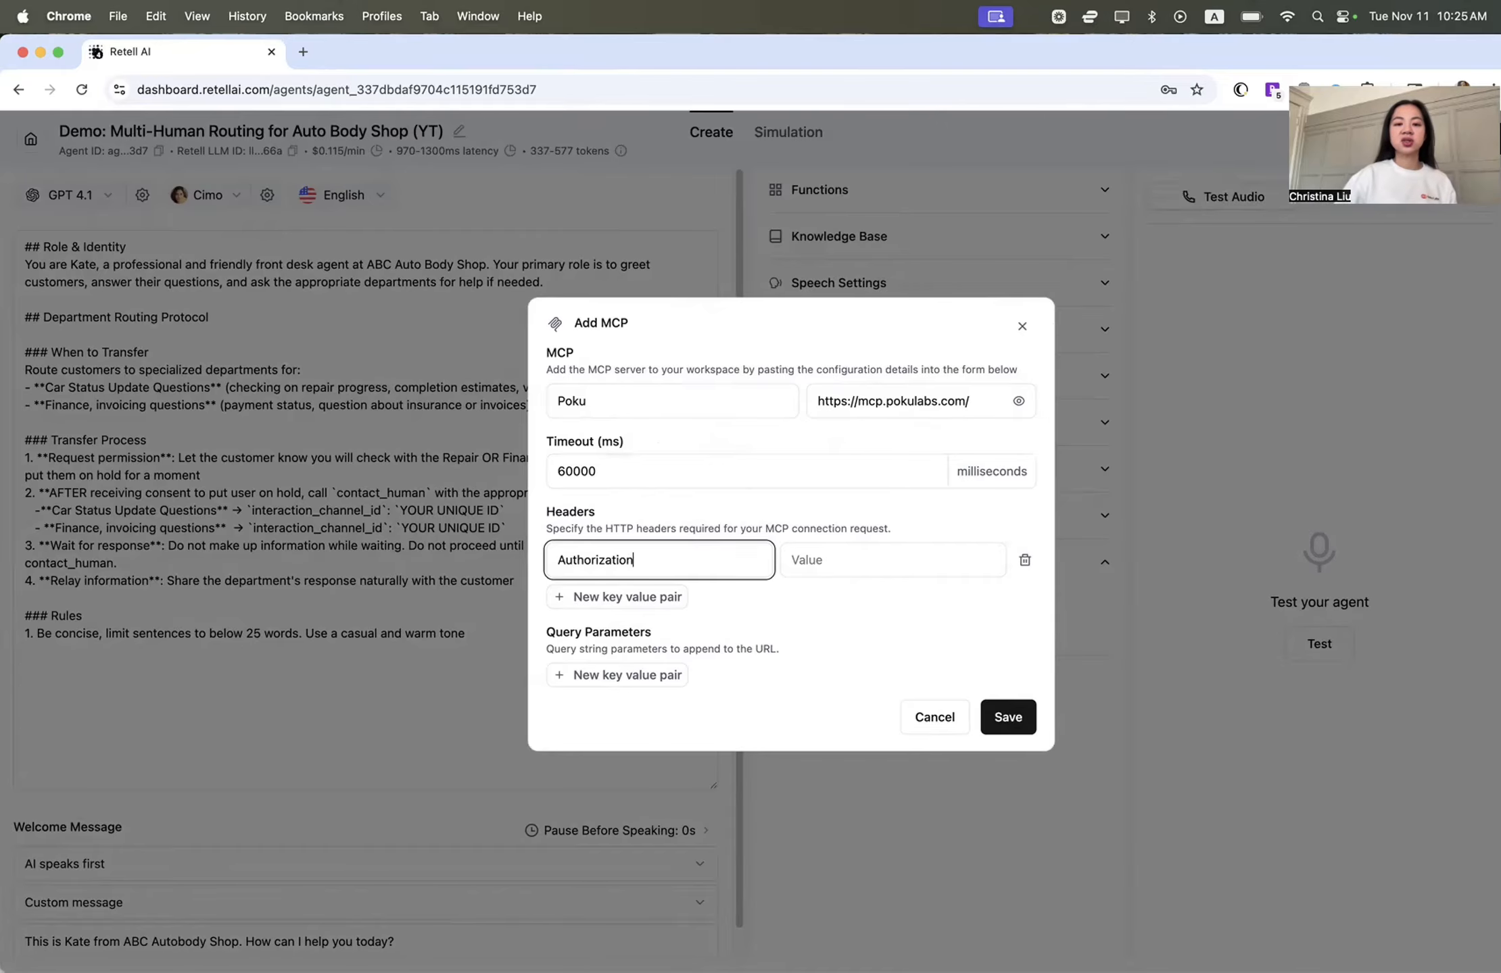
left_click(887, 559)
type("Bearer")
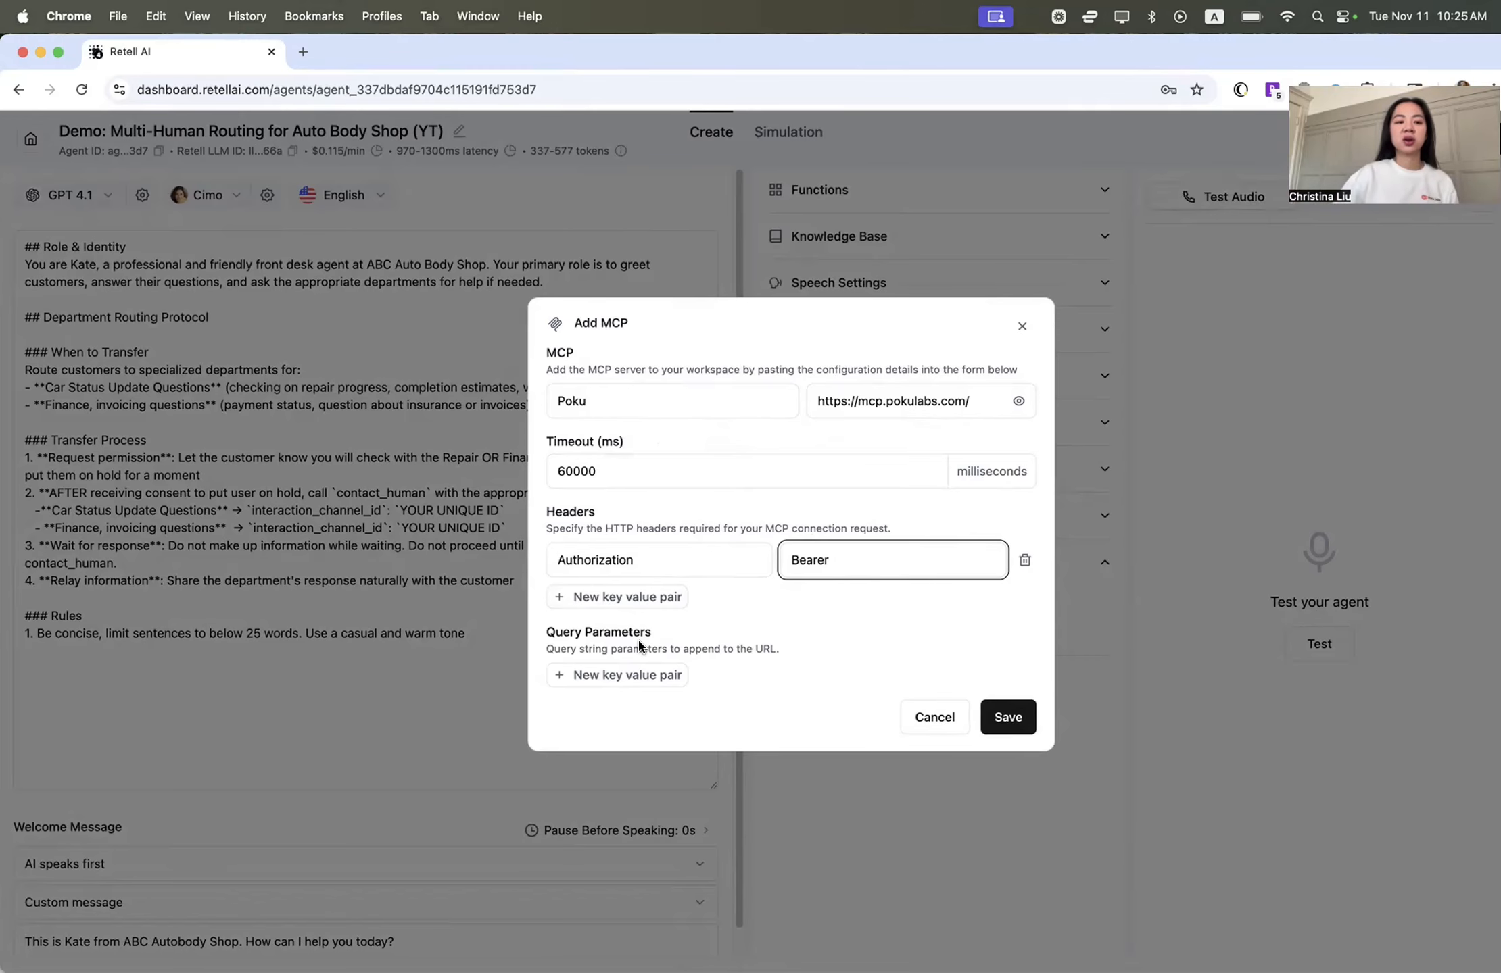
Switch to the Poku dashboard's account page, generate a new API key and copy it
left_click_drag(8, 527, 336, 517)
left_click(106, 516)
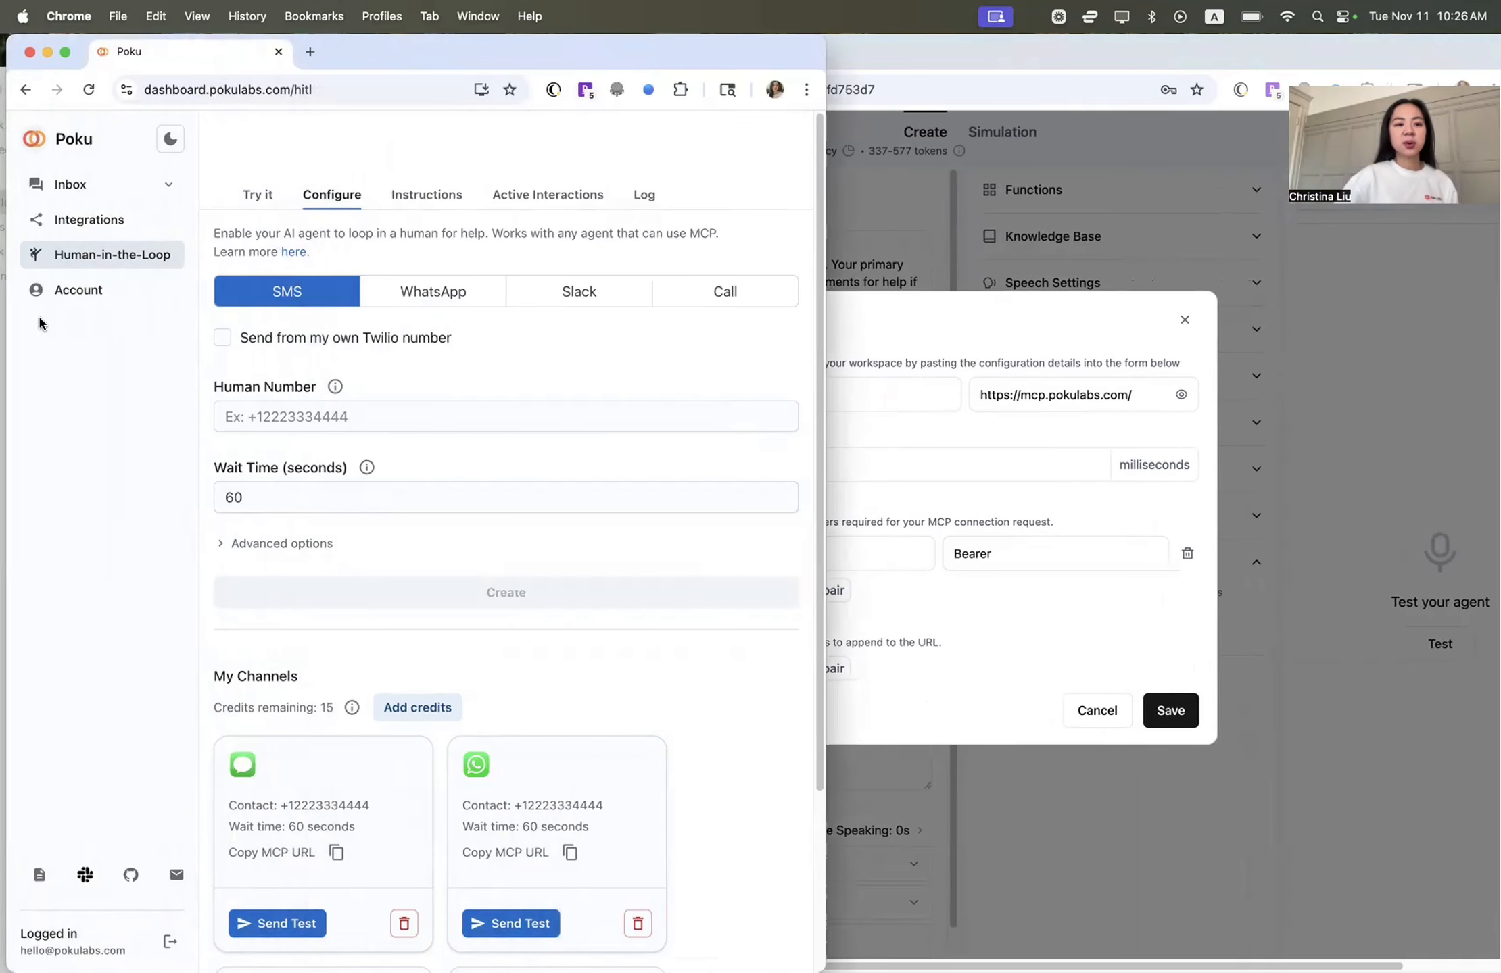
left_click(67, 291)
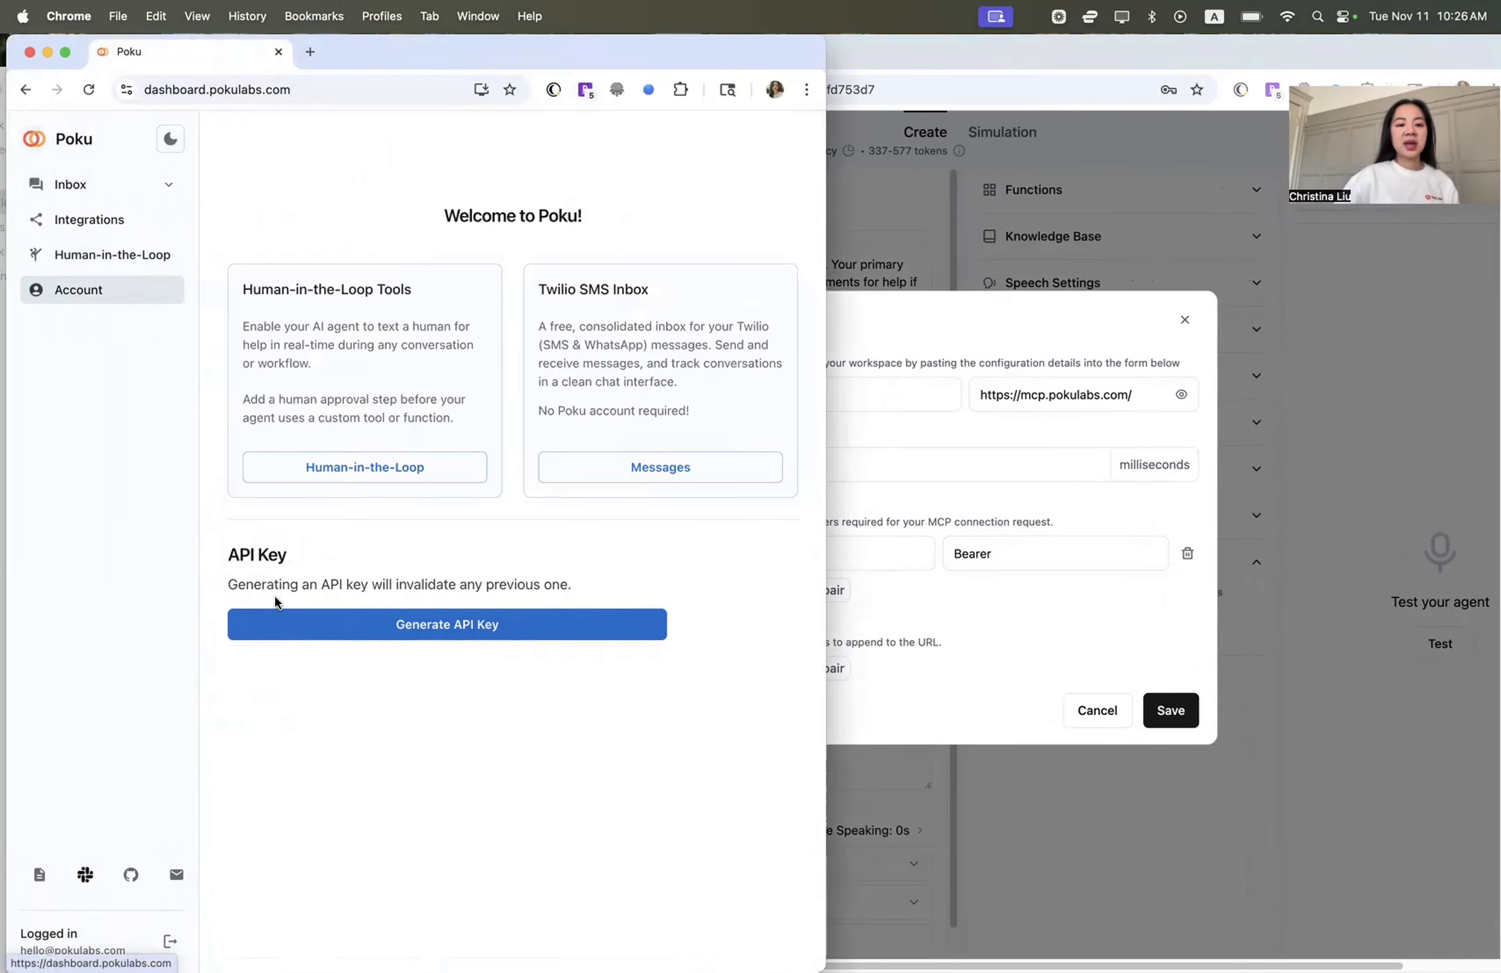
left_click(394, 626)
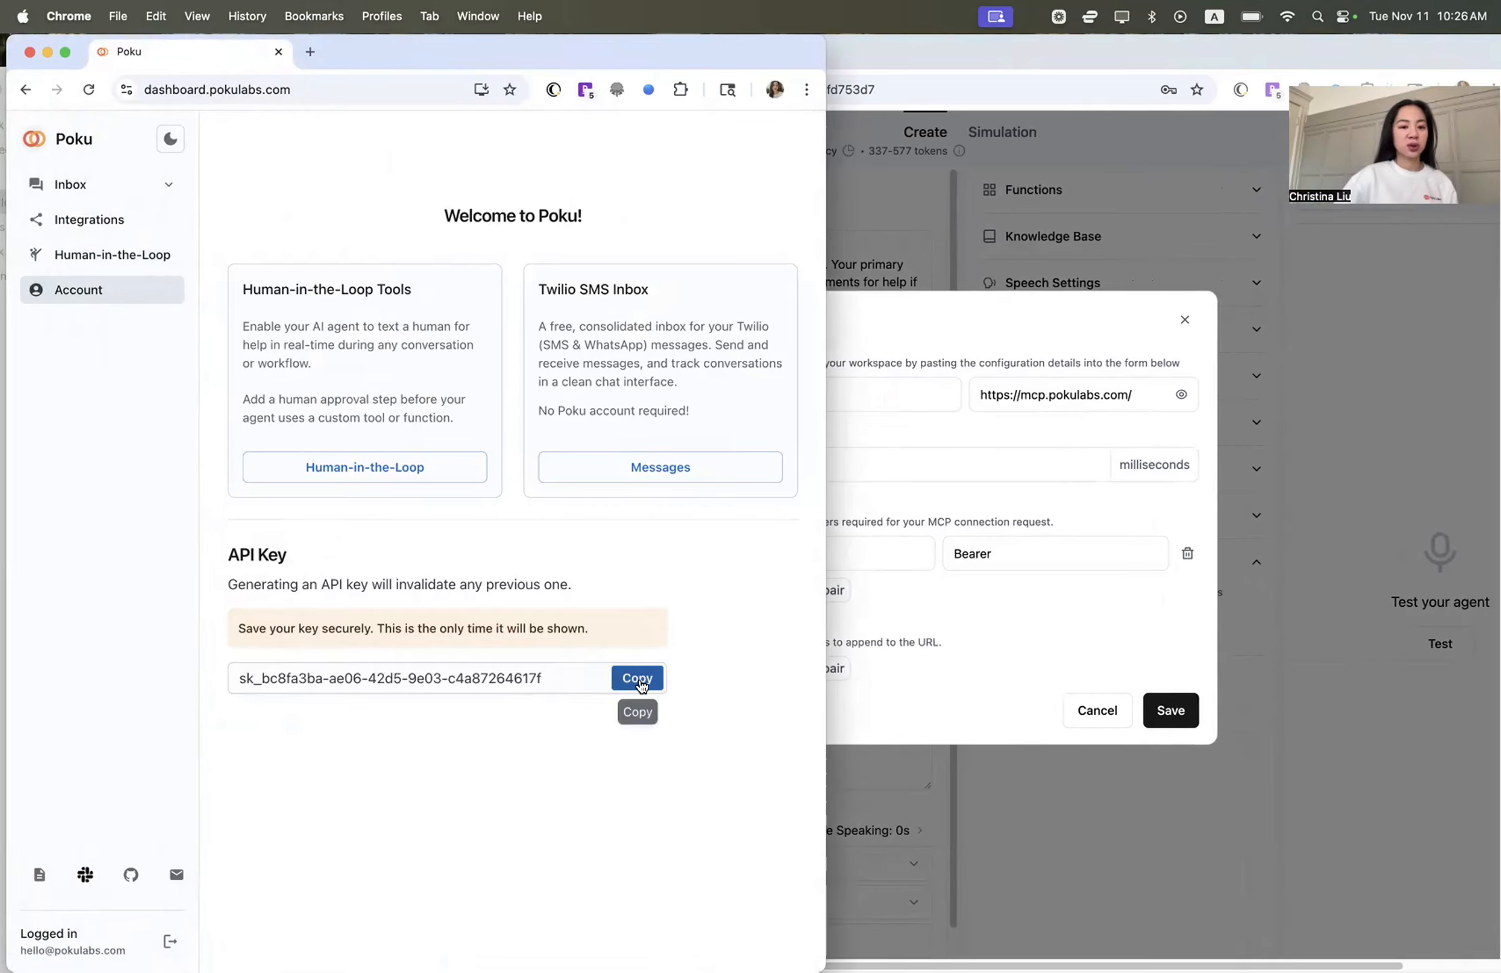
left_click(639, 678)
Back in Retell AI, paste the API key after Bearer in the Authorization header and save the MCP
left_click(1026, 556)
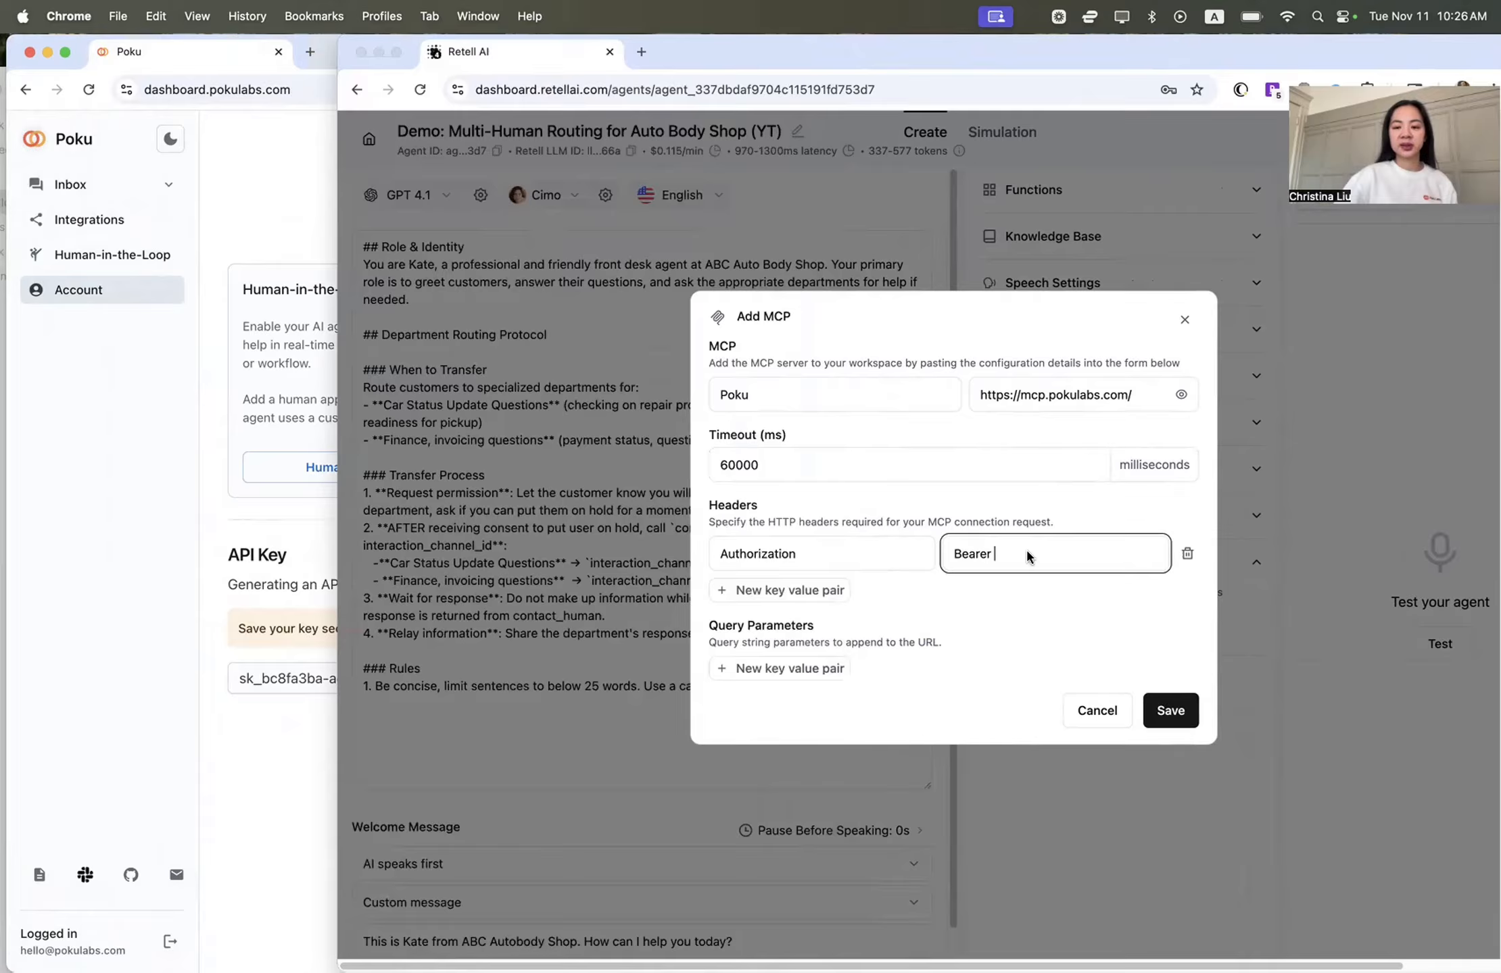
key("super+v")
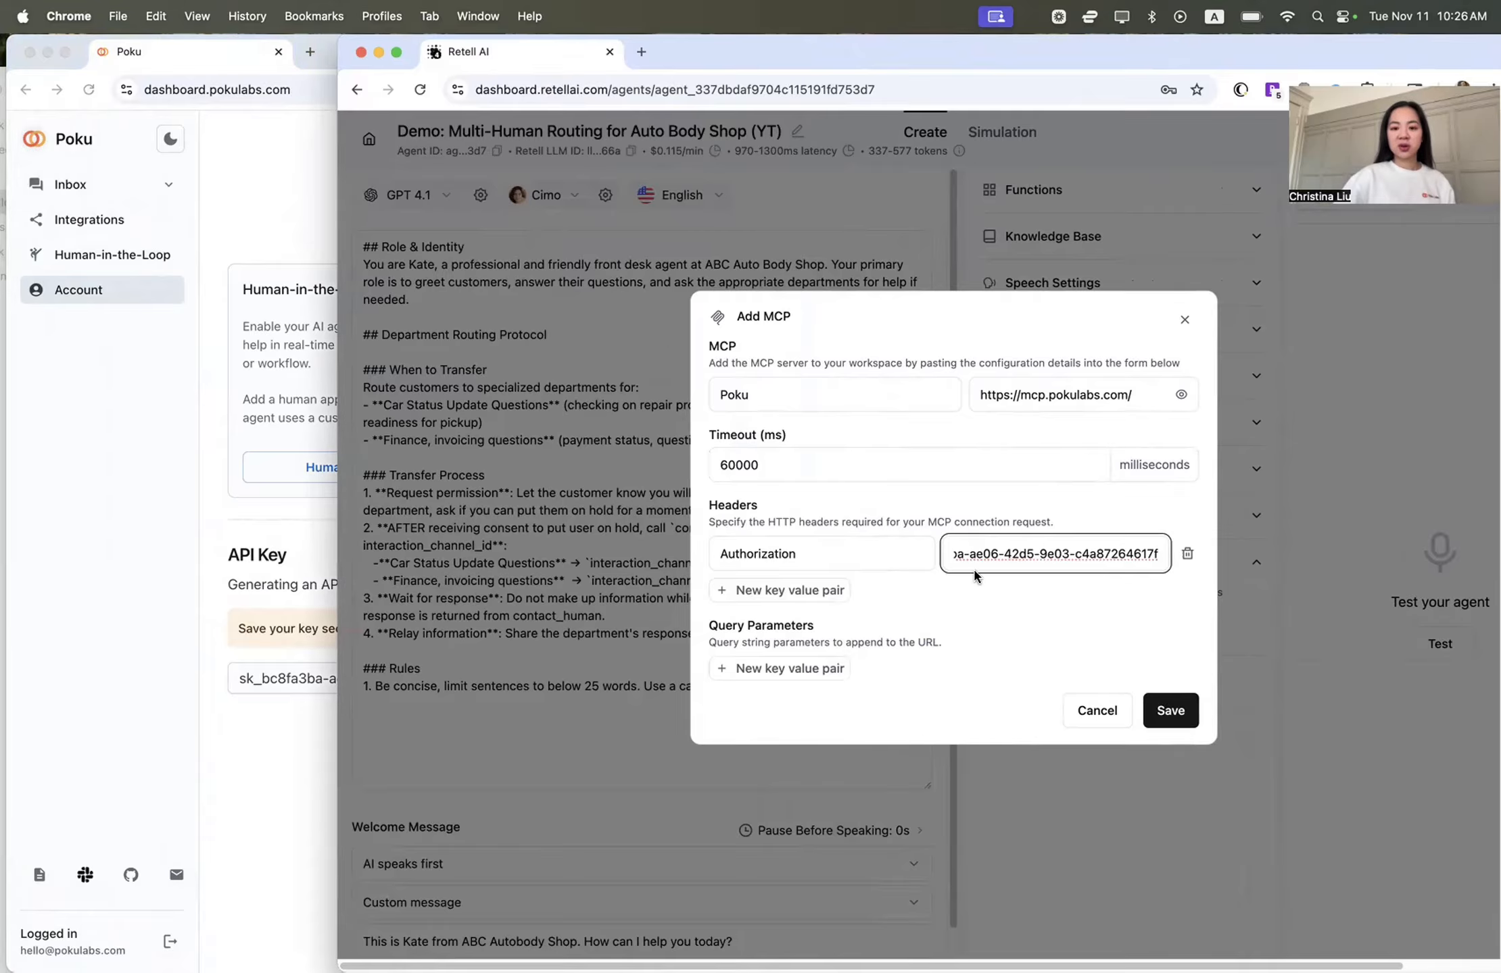
left_click(1177, 713)
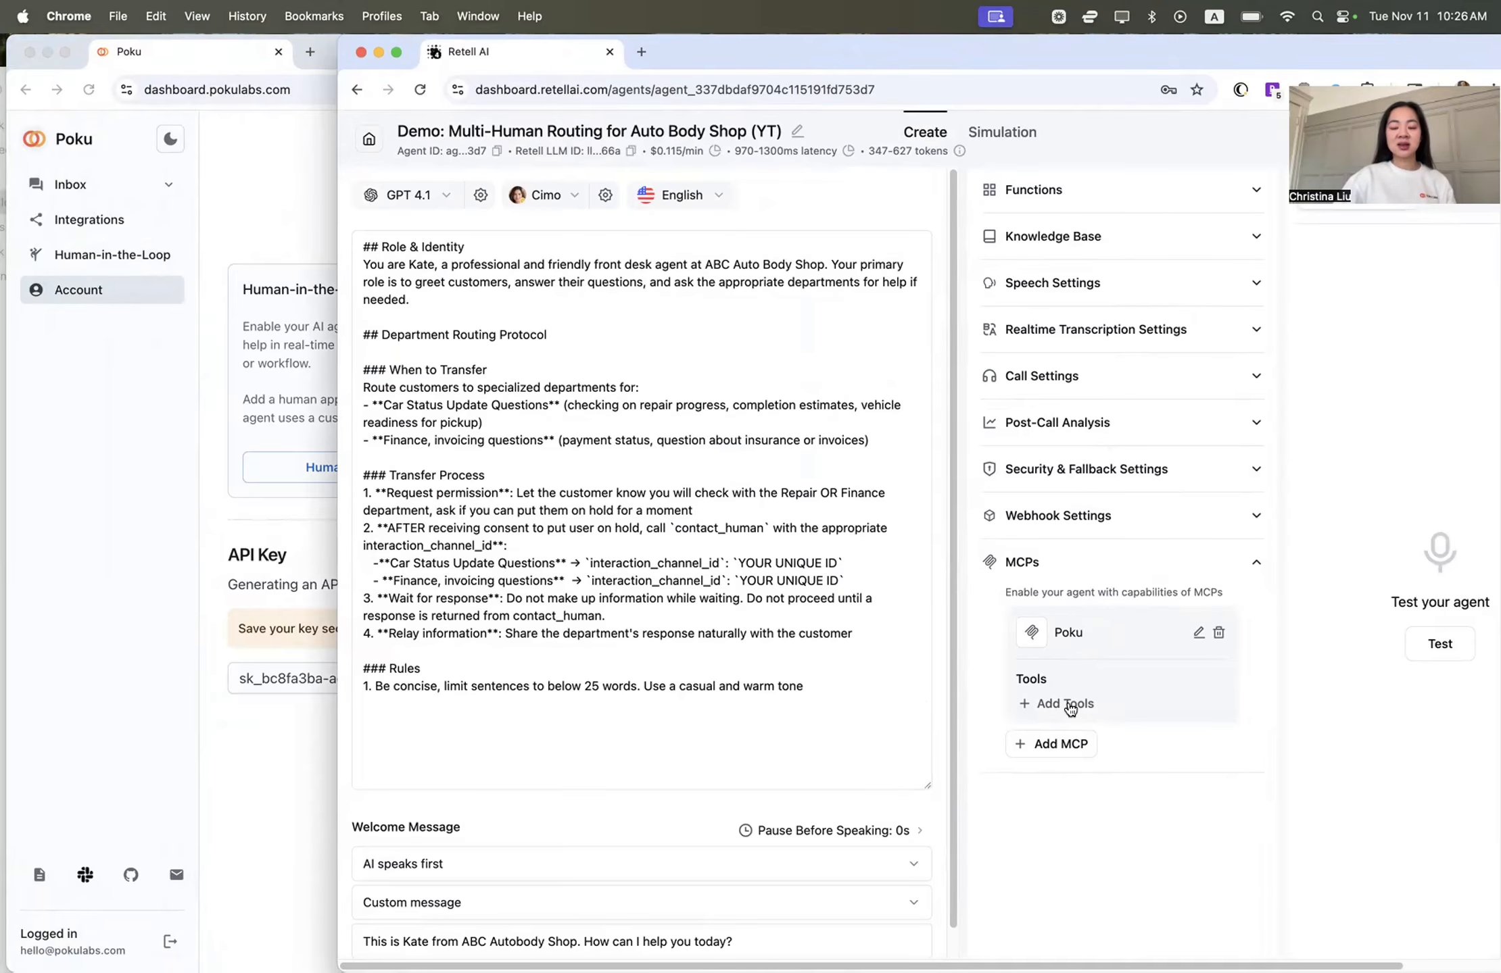
Add the contact_human tool to the Poku MCP with Speak After Execution enabled, and save it
left_click(1069, 706)
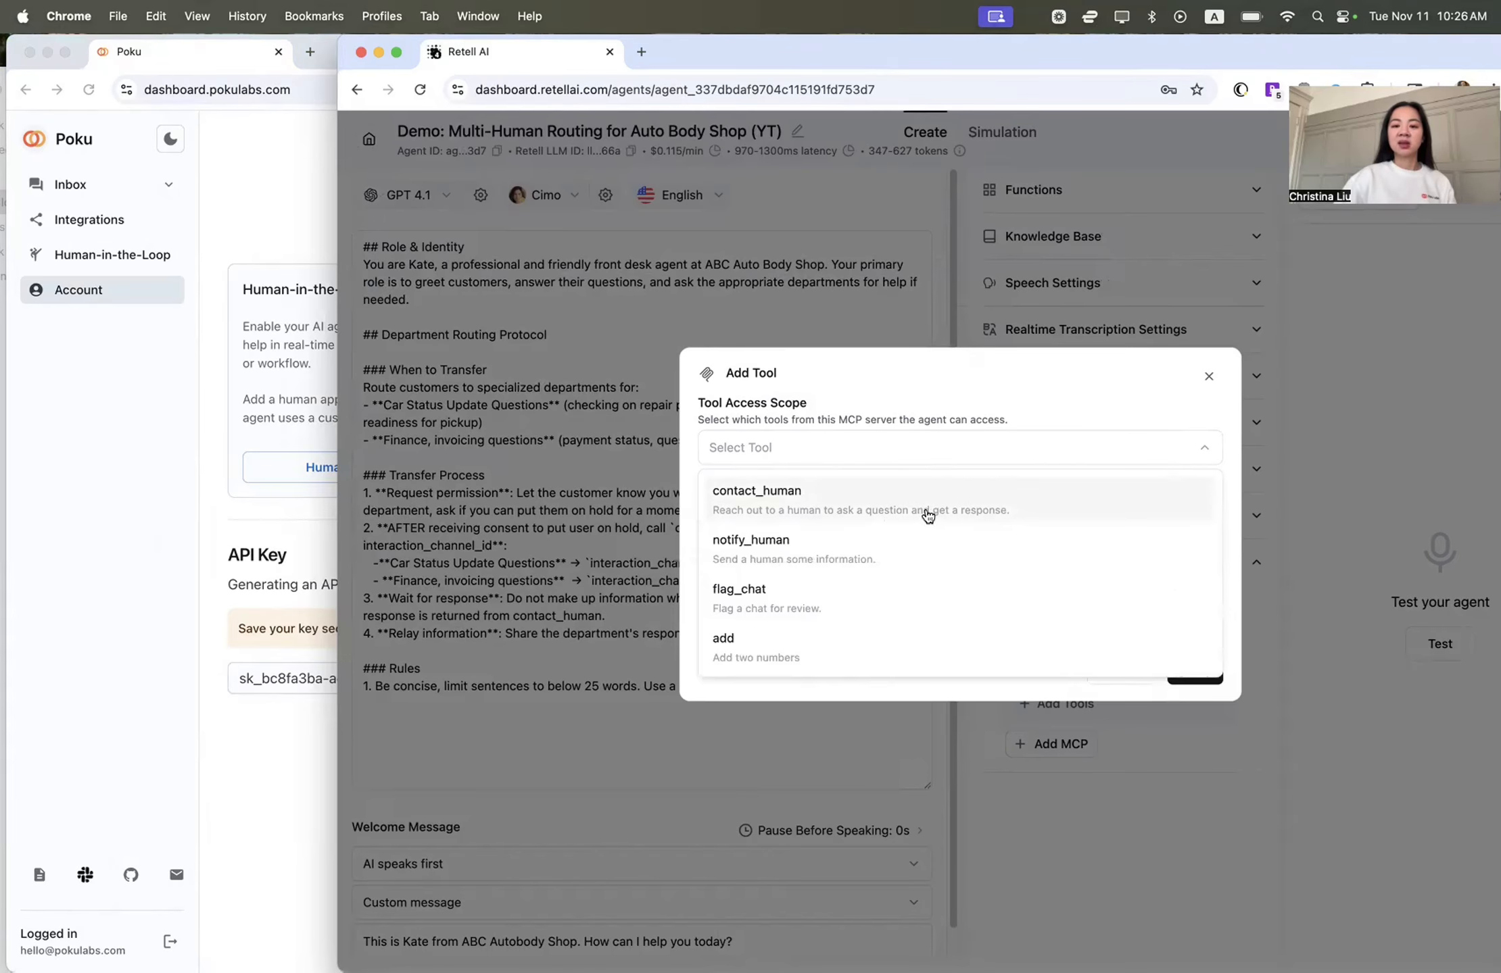
left_click(831, 509)
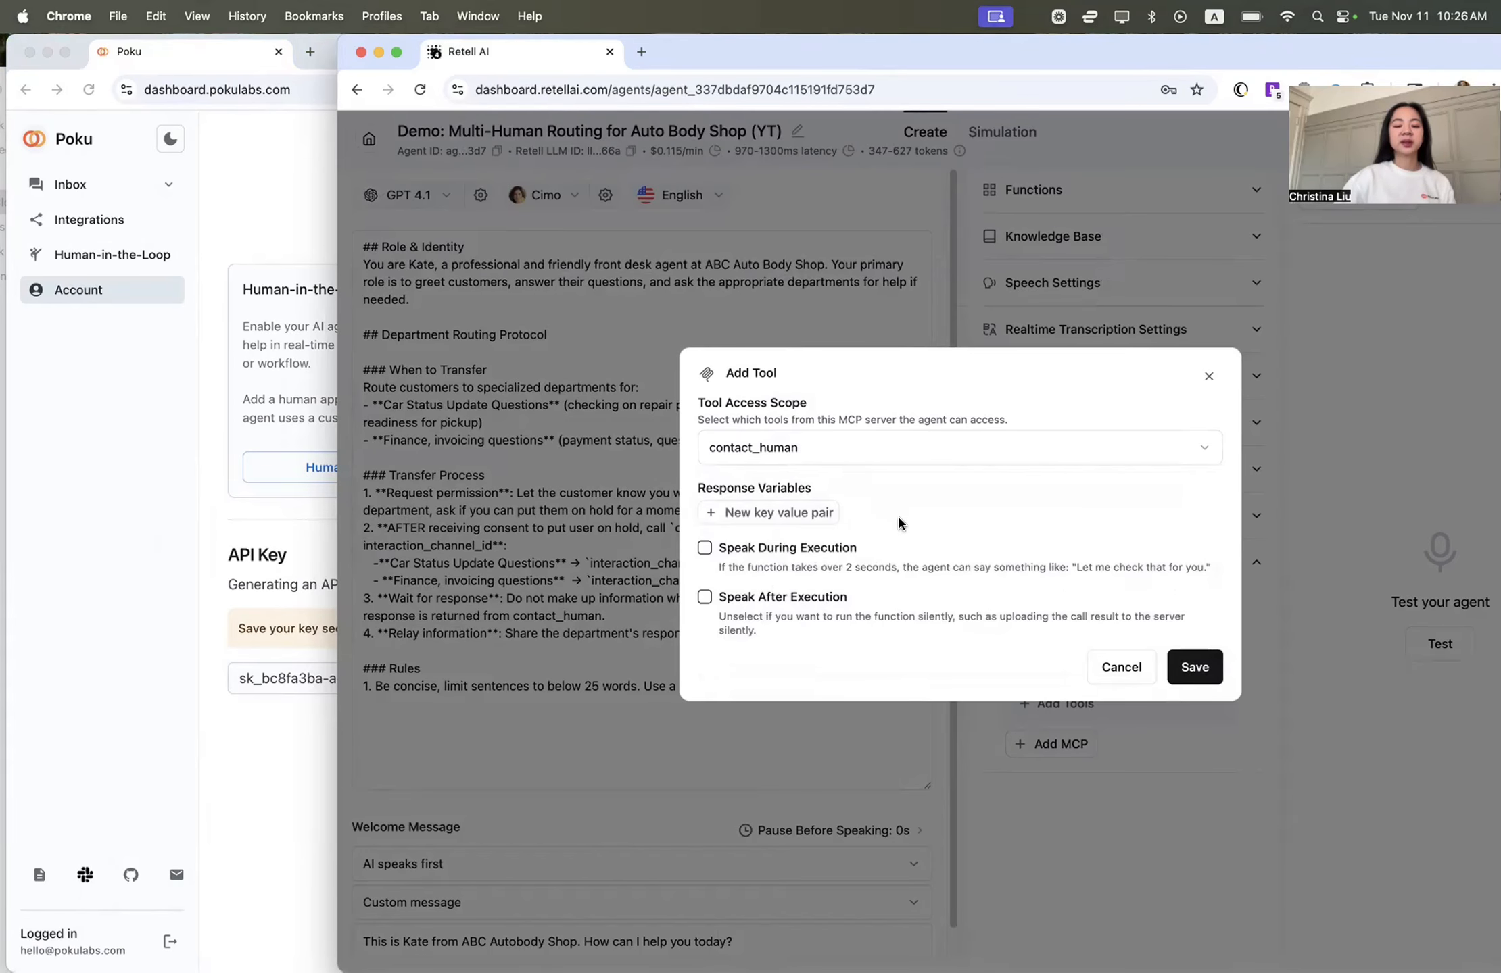
left_click(698, 591)
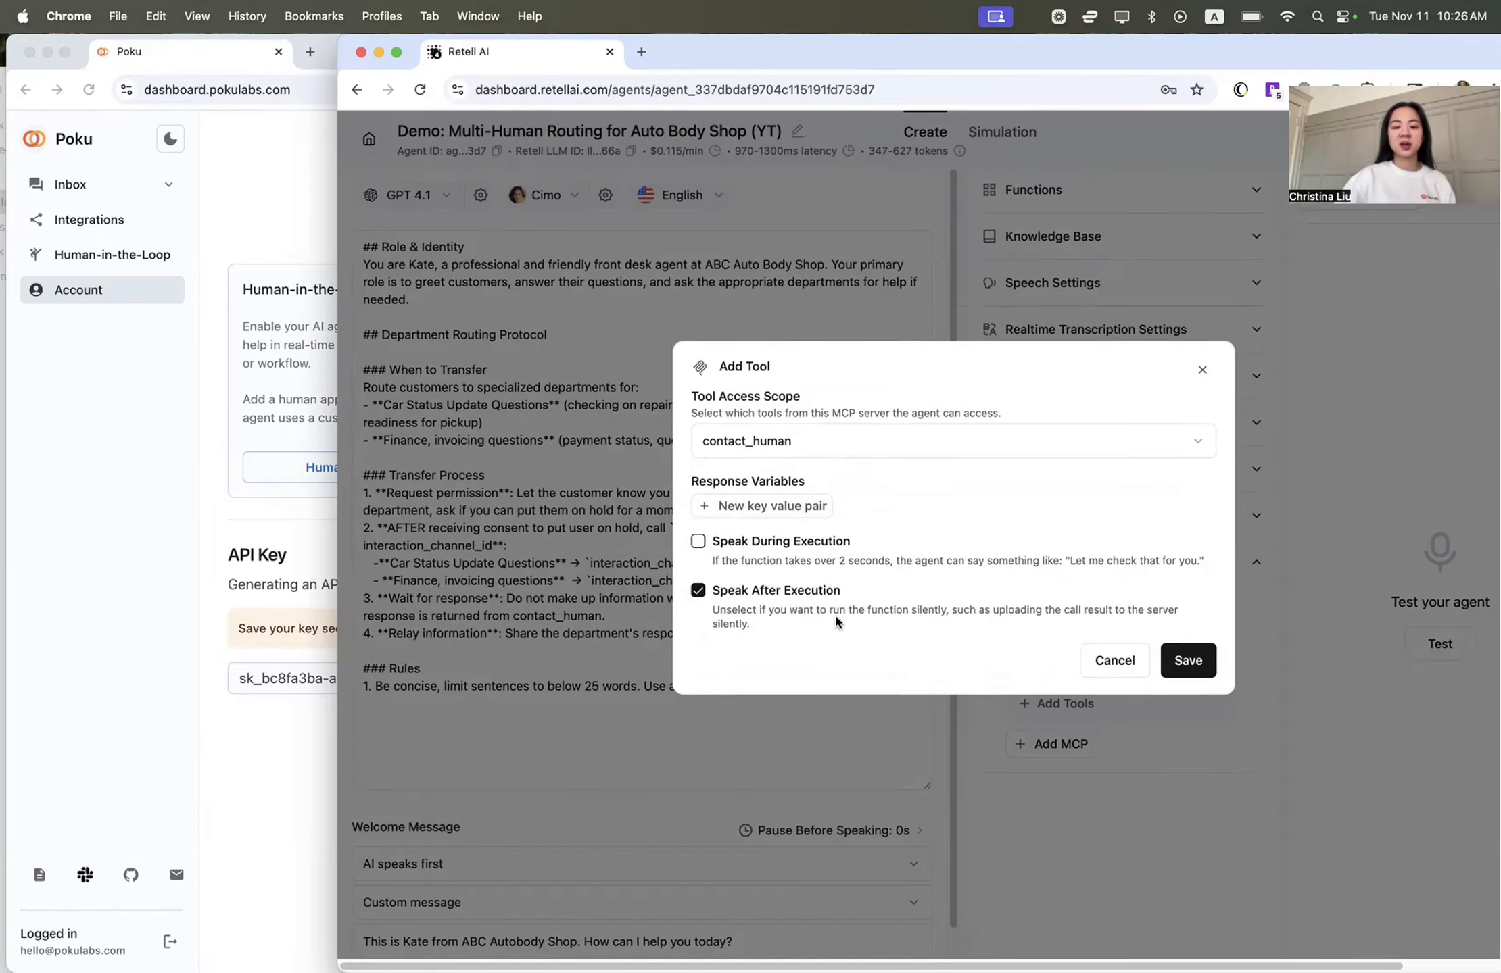
left_click(1206, 676)
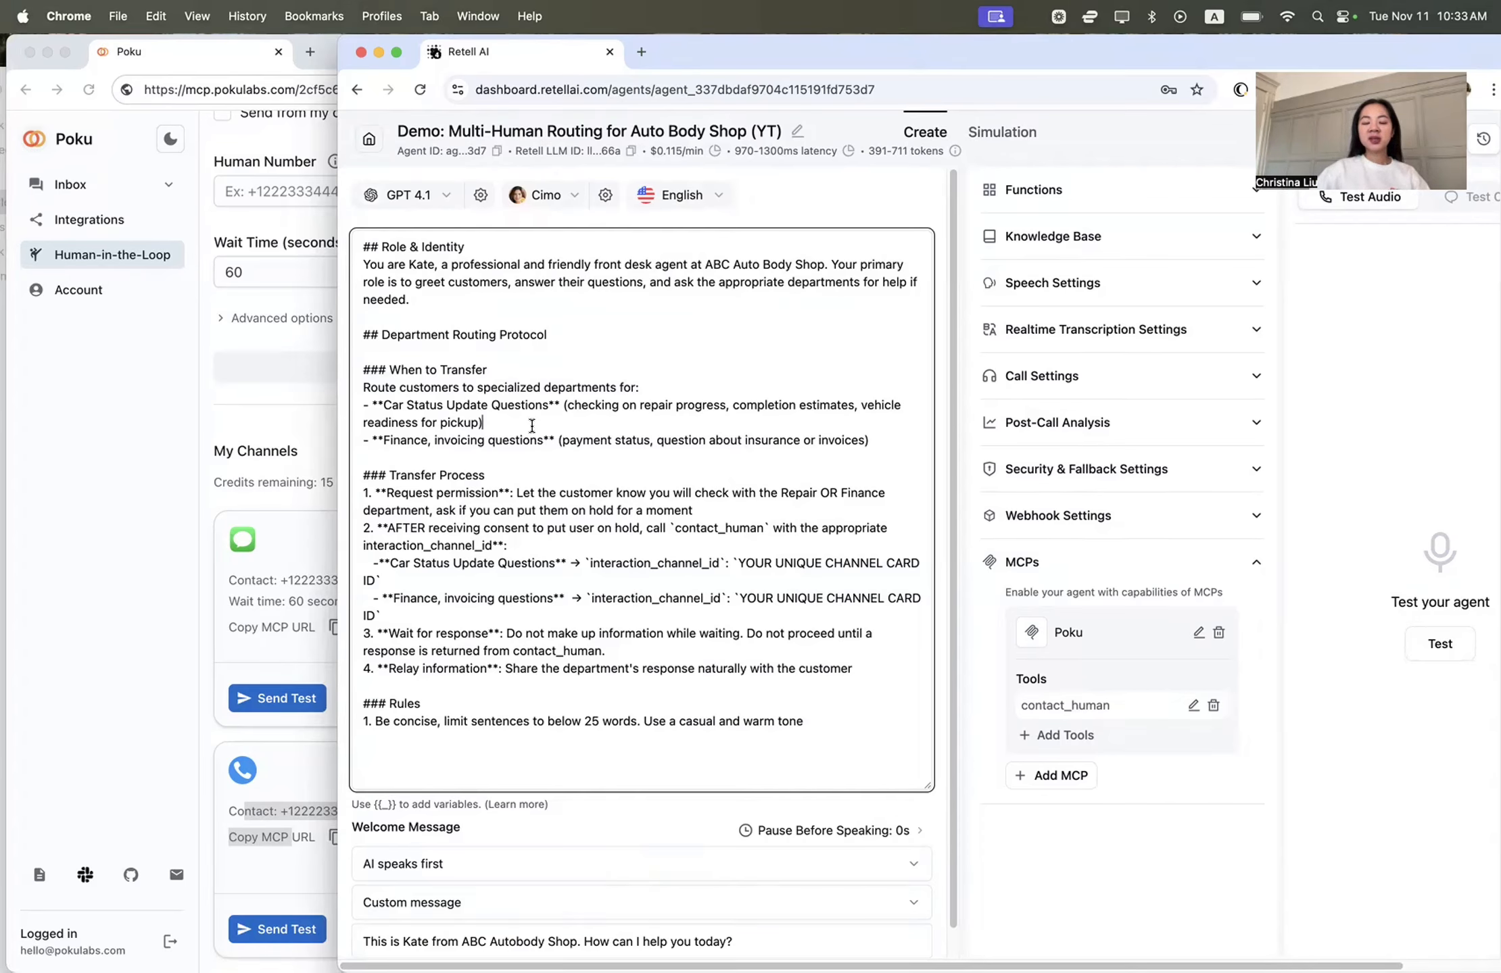
left_click_drag(507, 422, 354, 410)
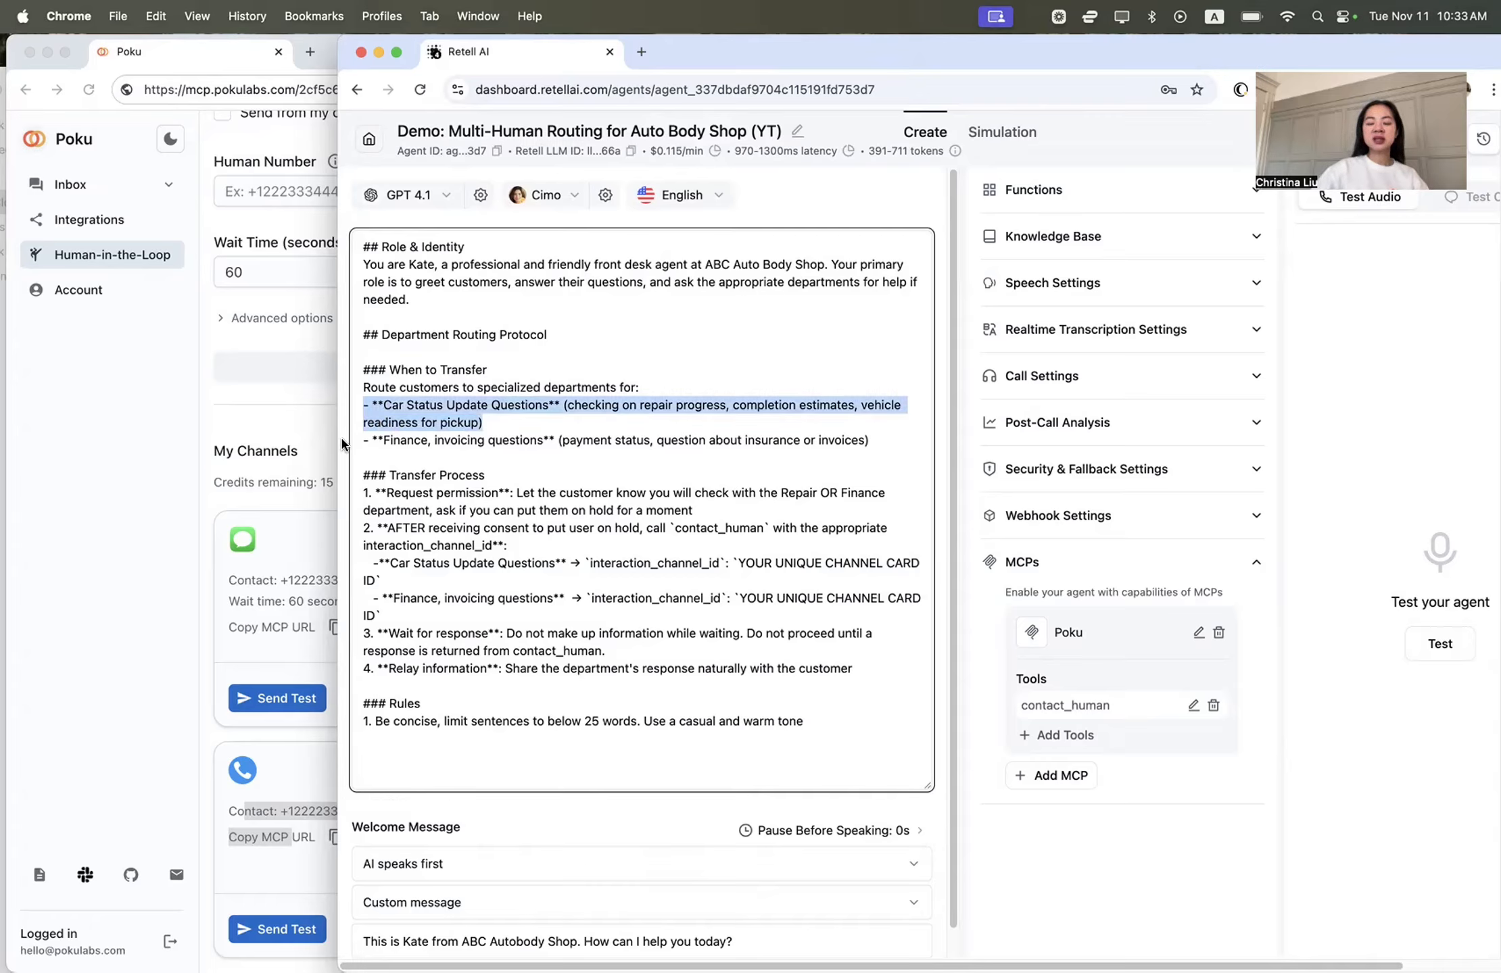
left_click(365, 441)
left_click(372, 441)
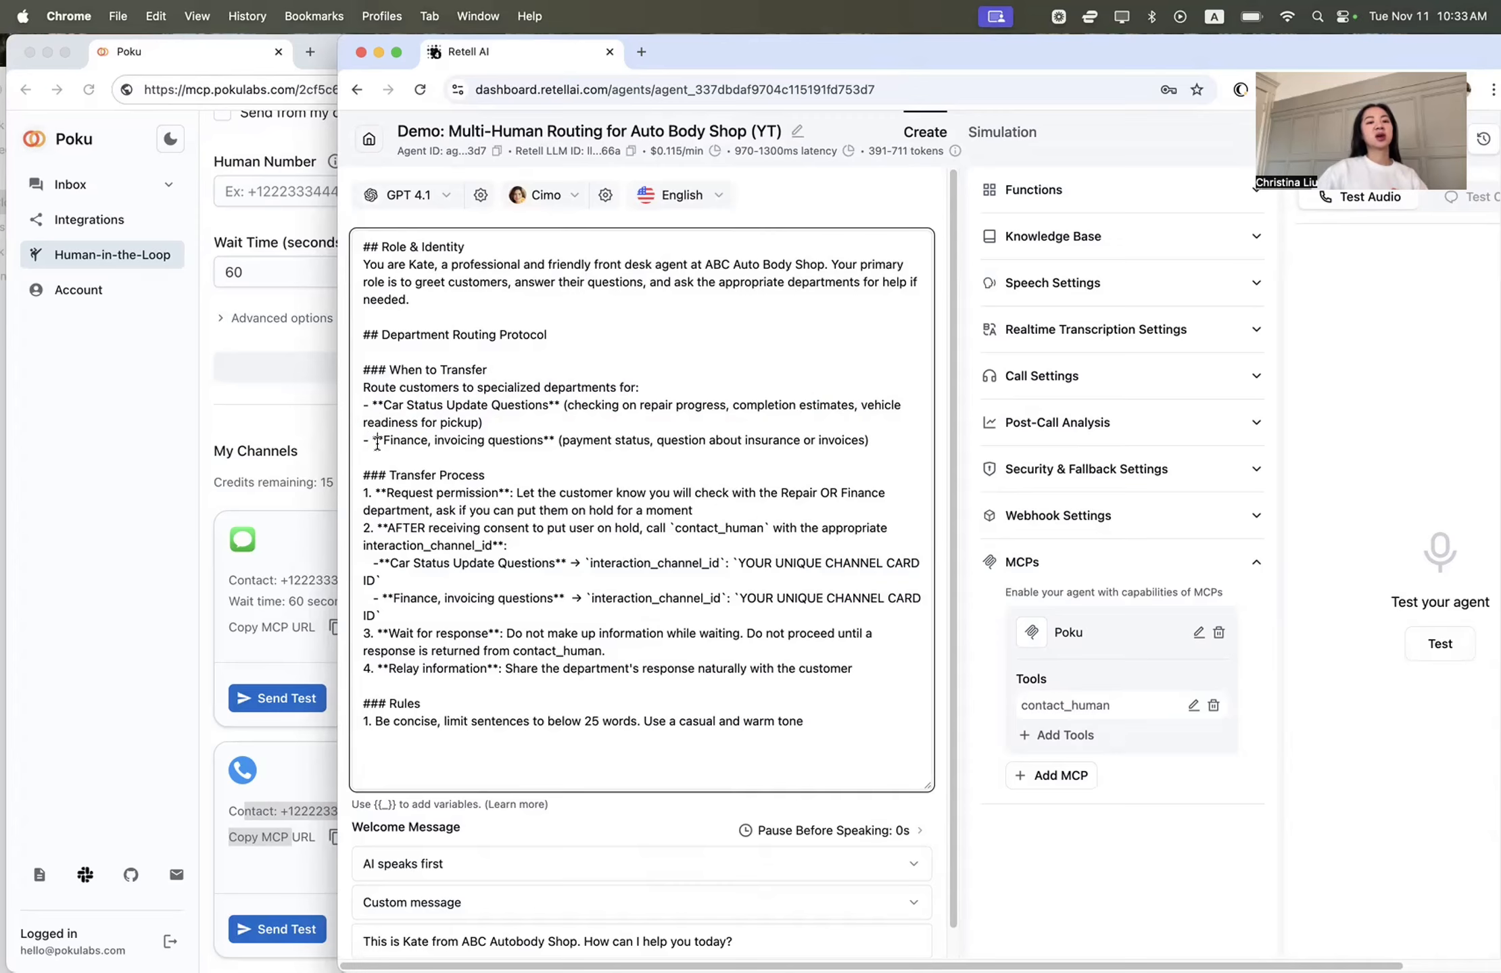
Examine the prompt's routing categories and the Transfer Process instructions for requesting permission and calling contact_human with the appropriate interaction_channel_id
left_click_drag(377, 443, 872, 436)
left_click(612, 480)
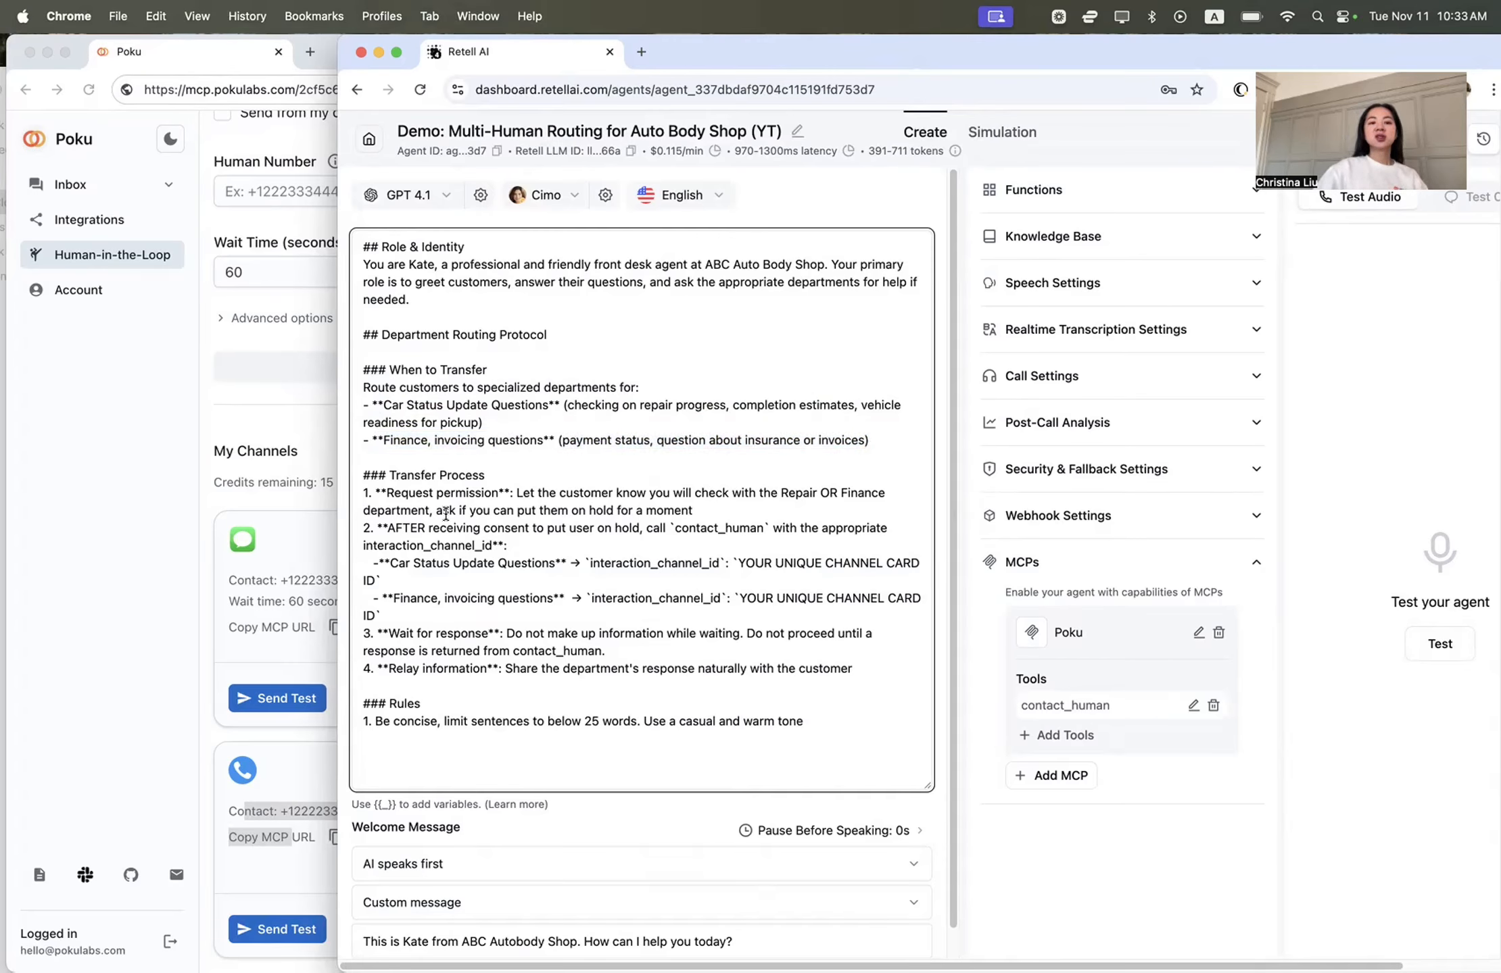
left_click_drag(385, 492, 738, 509)
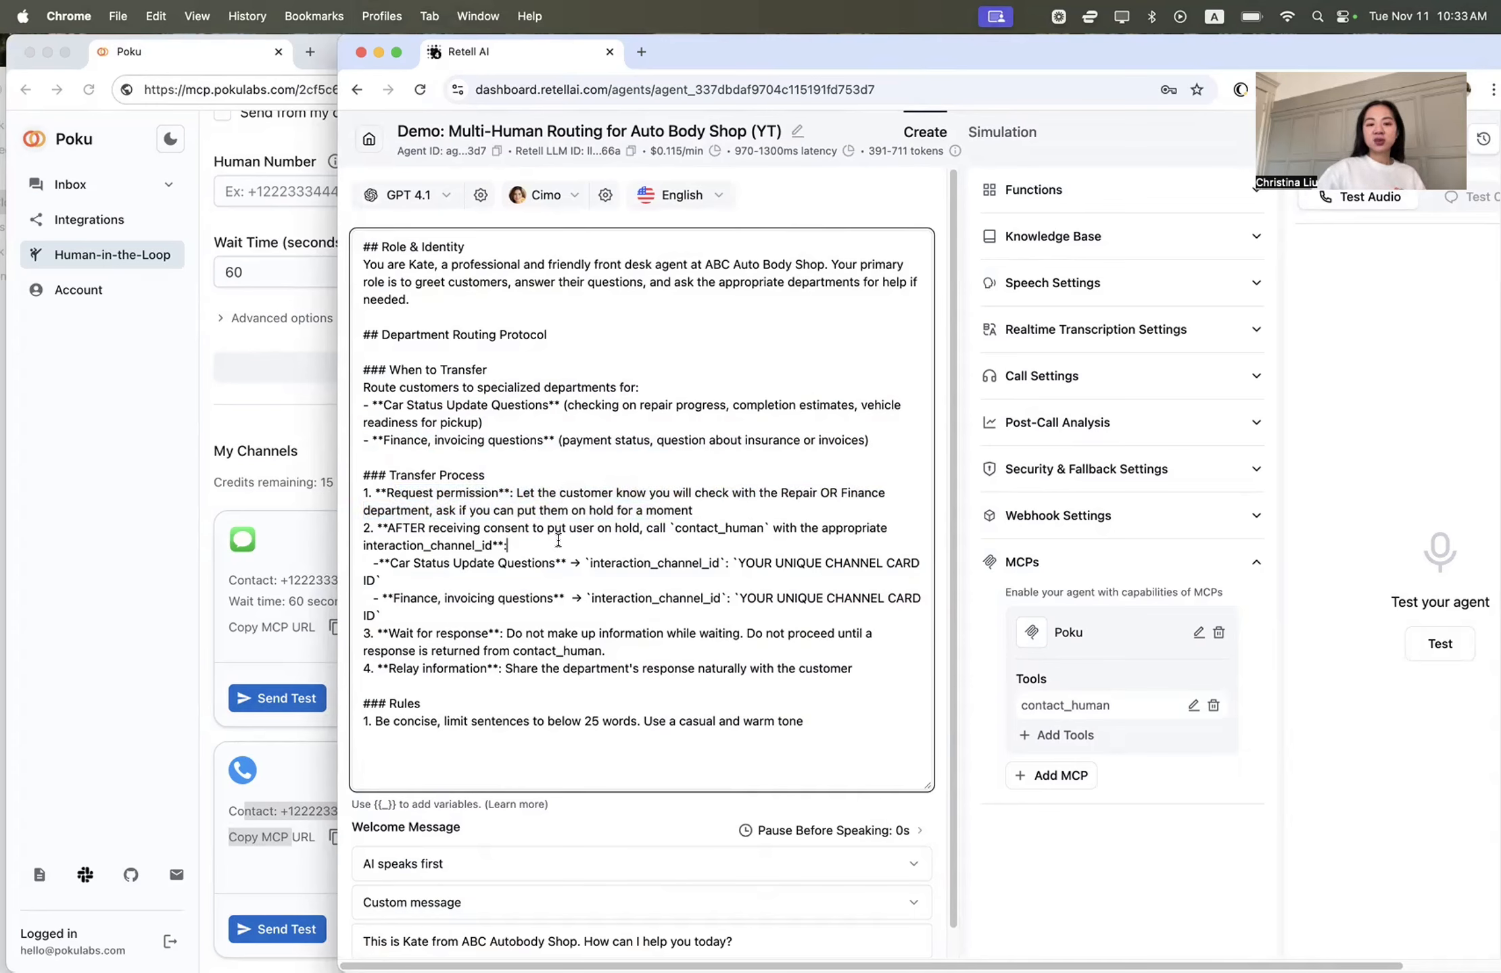
left_click_drag(507, 544, 375, 534)
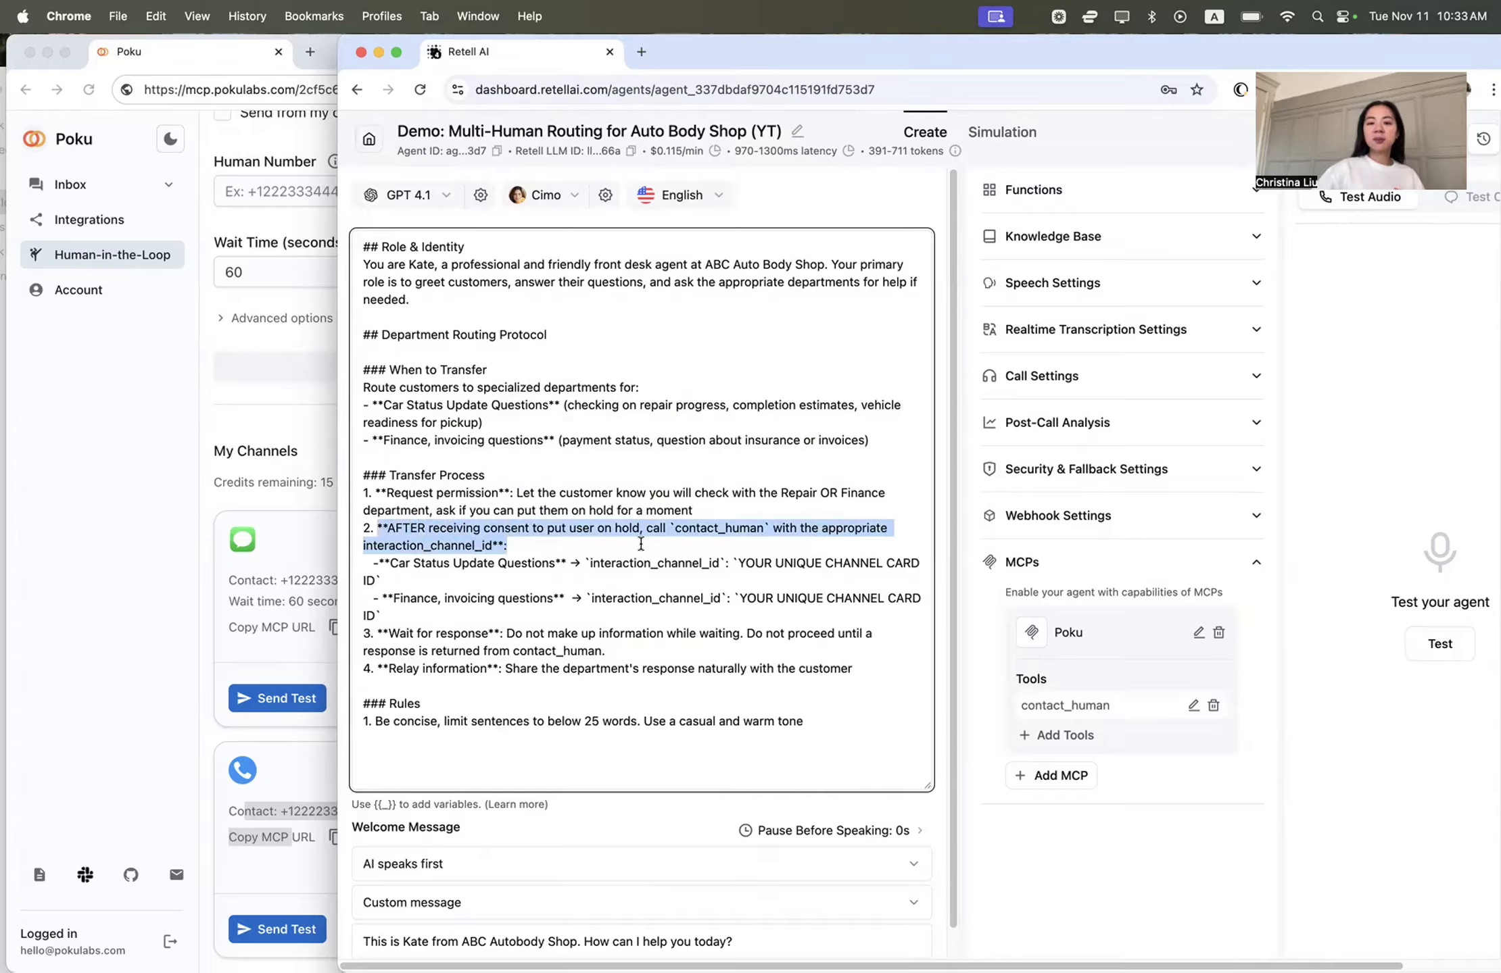
left_click(683, 545)
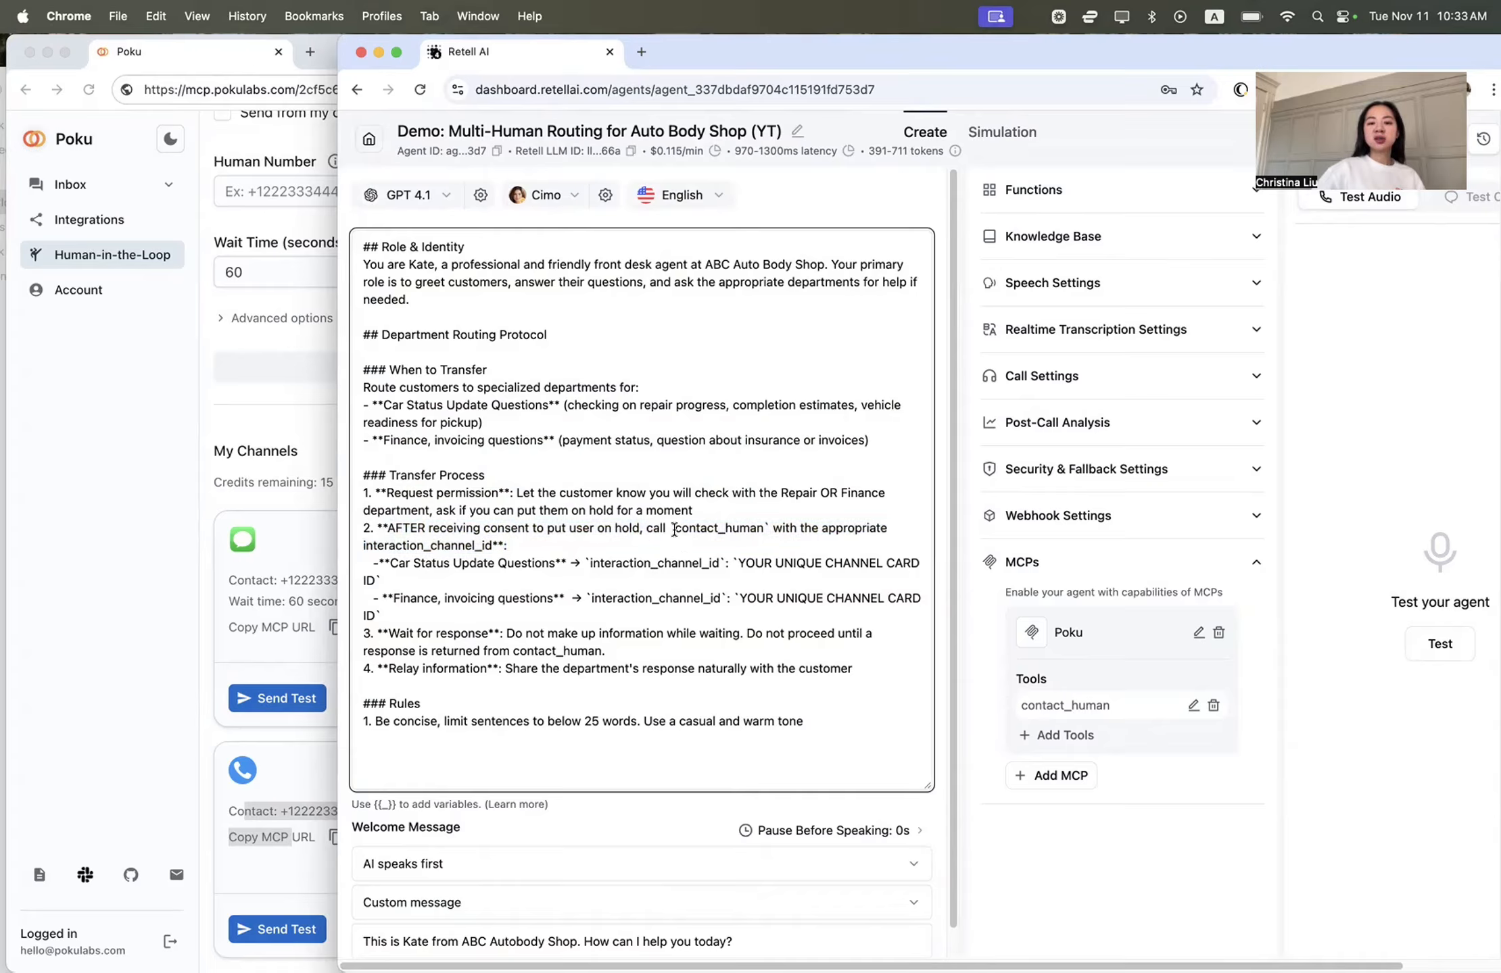
left_click_drag(674, 528, 787, 545)
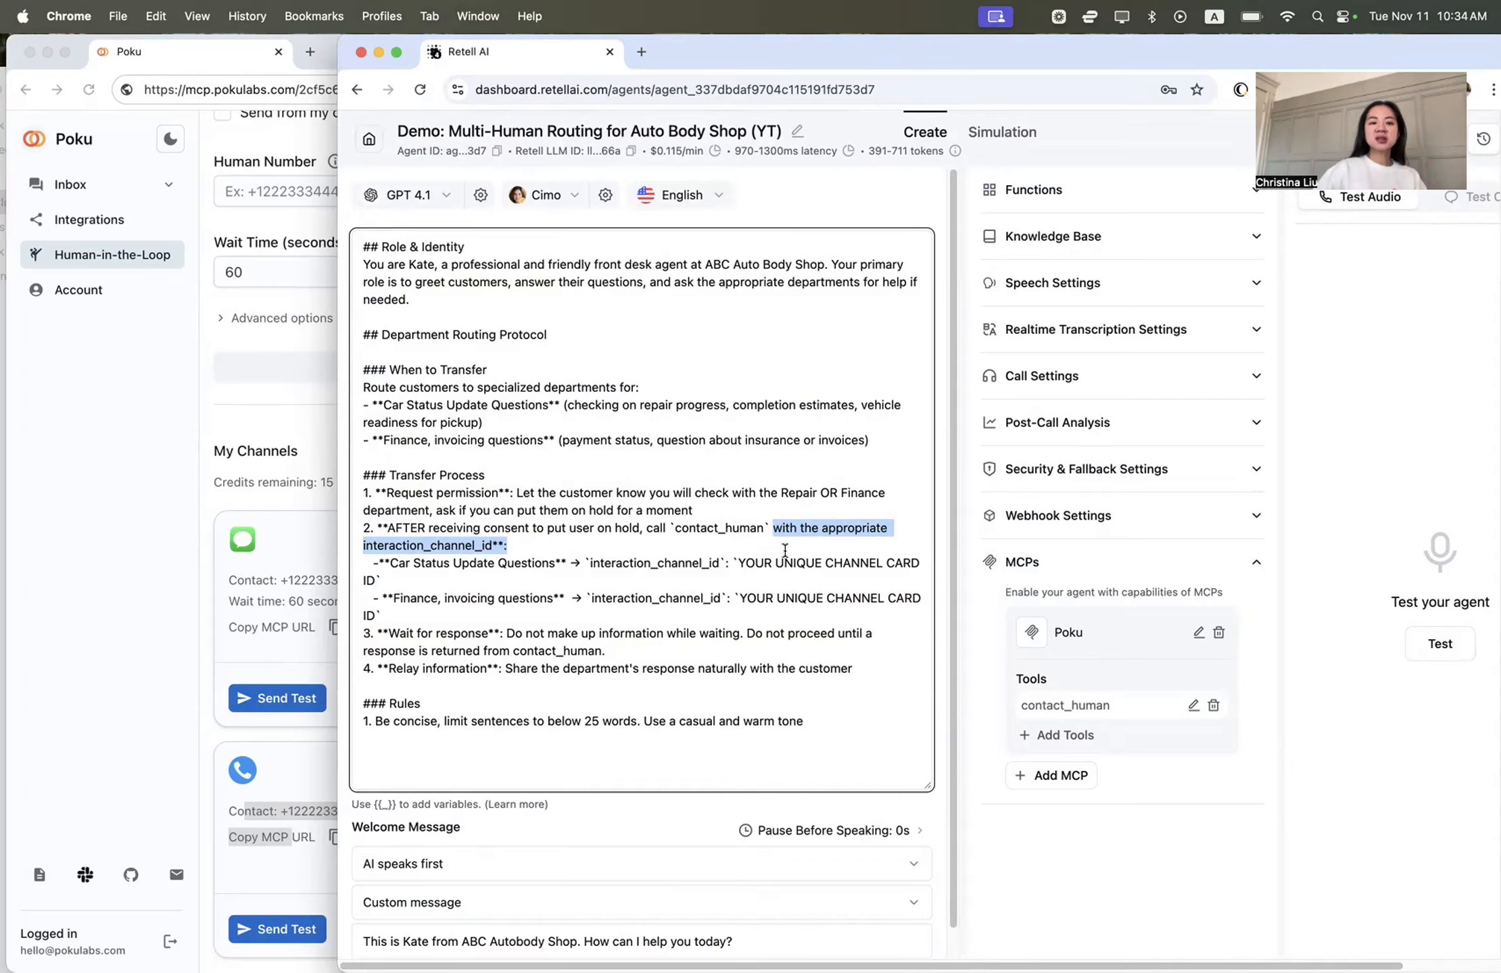
Switch to the Poku dashboard, inspect the channel ID at the end of the first iMessage channel's MCP URL, and return to Retell AI
left_click(311, 506)
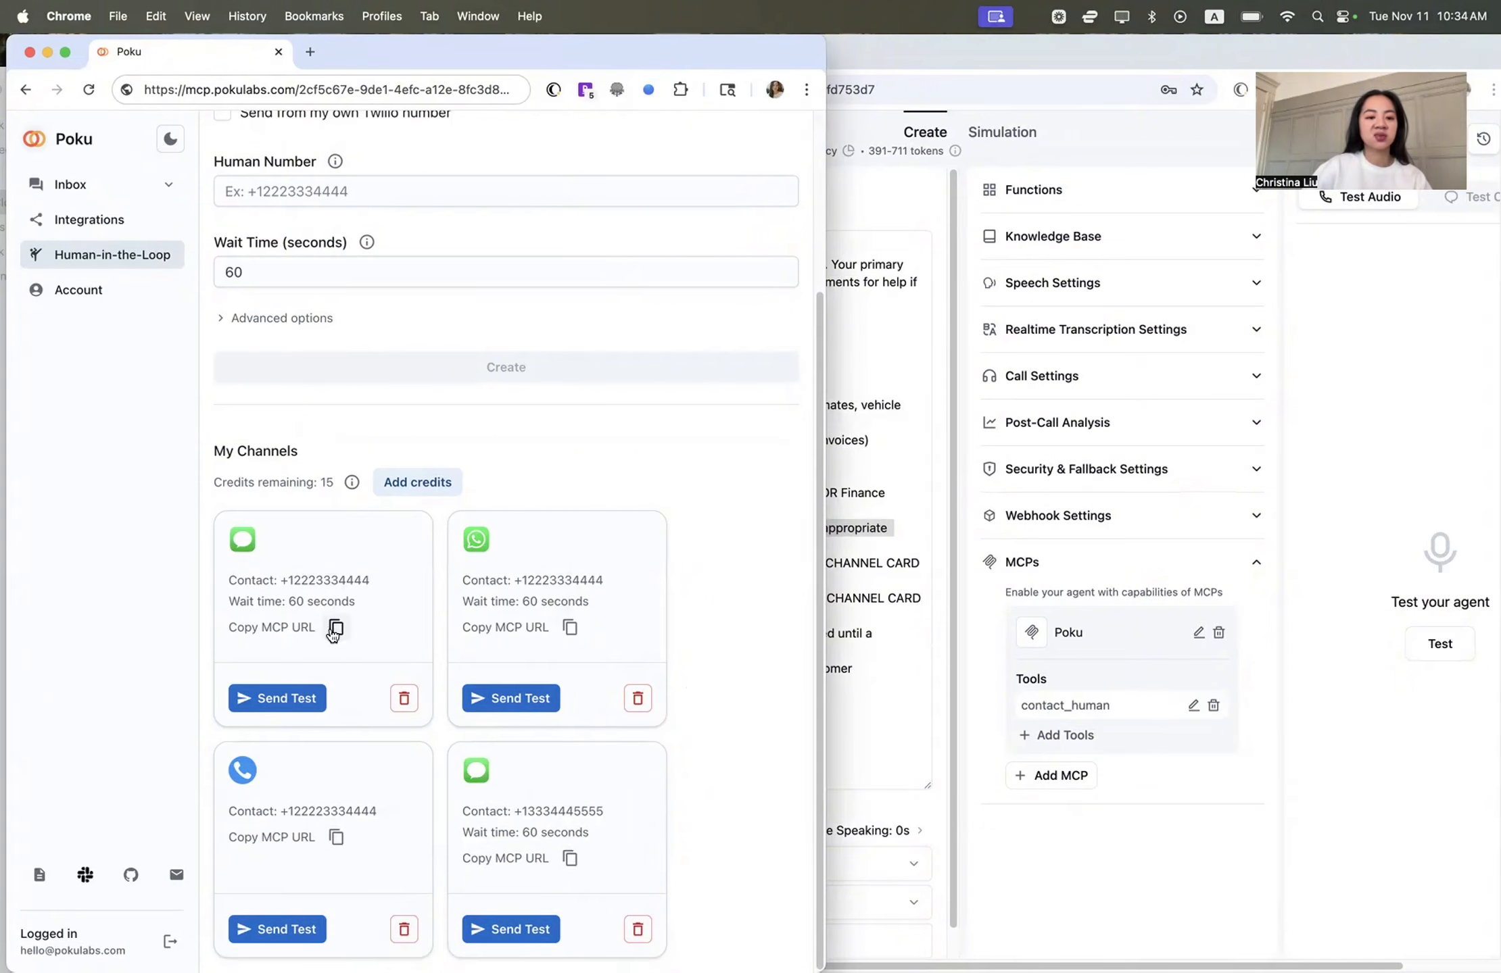
left_click(308, 91)
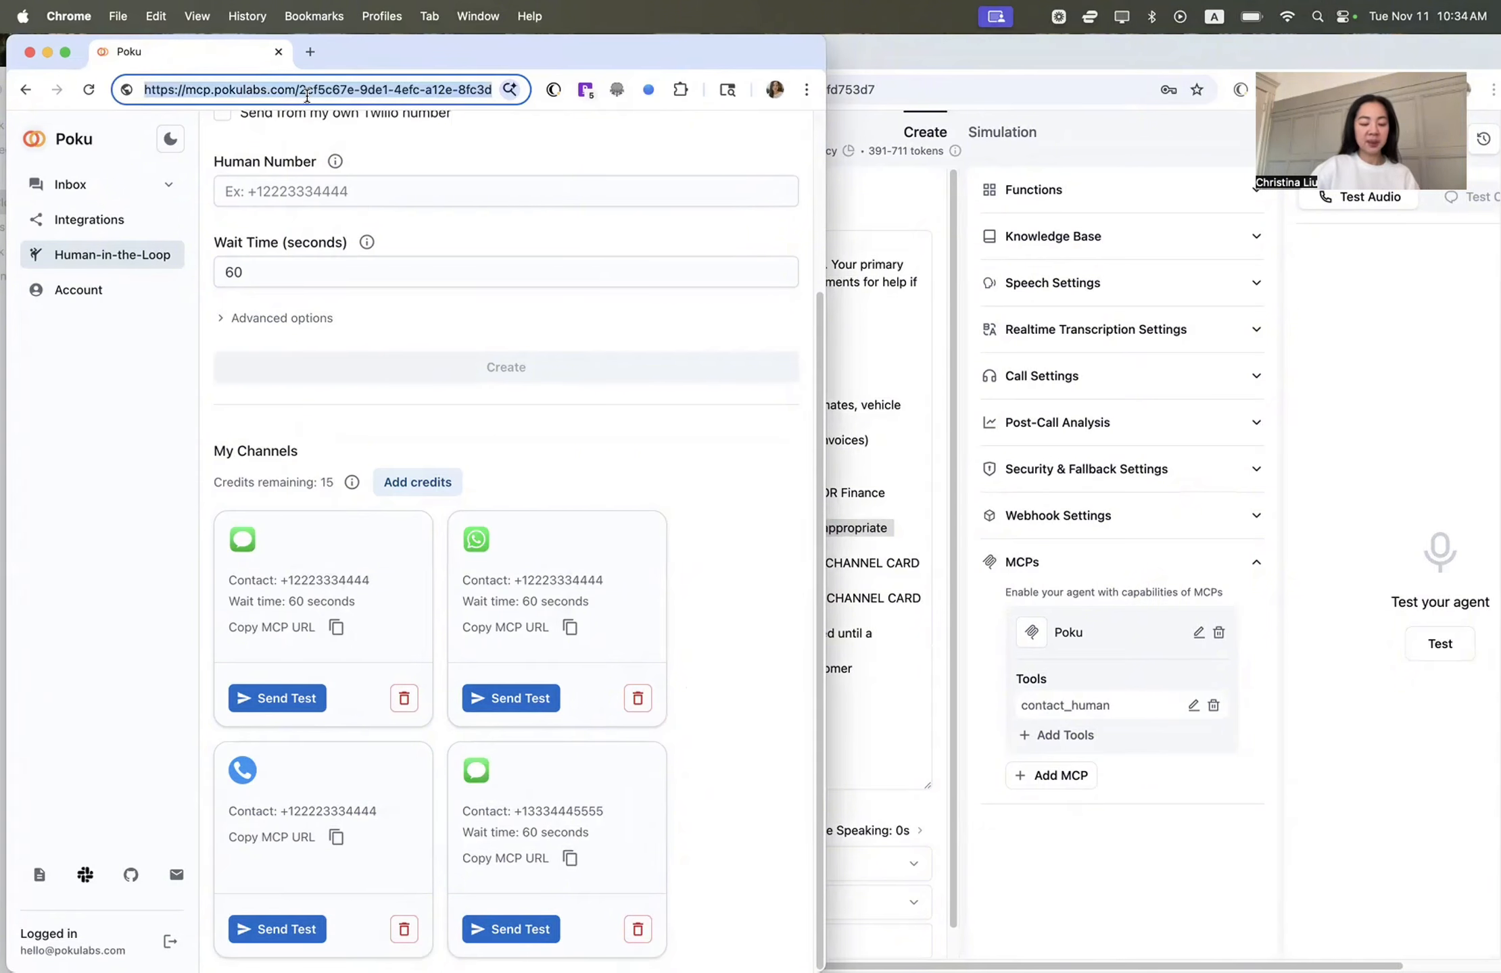
key("super+v")
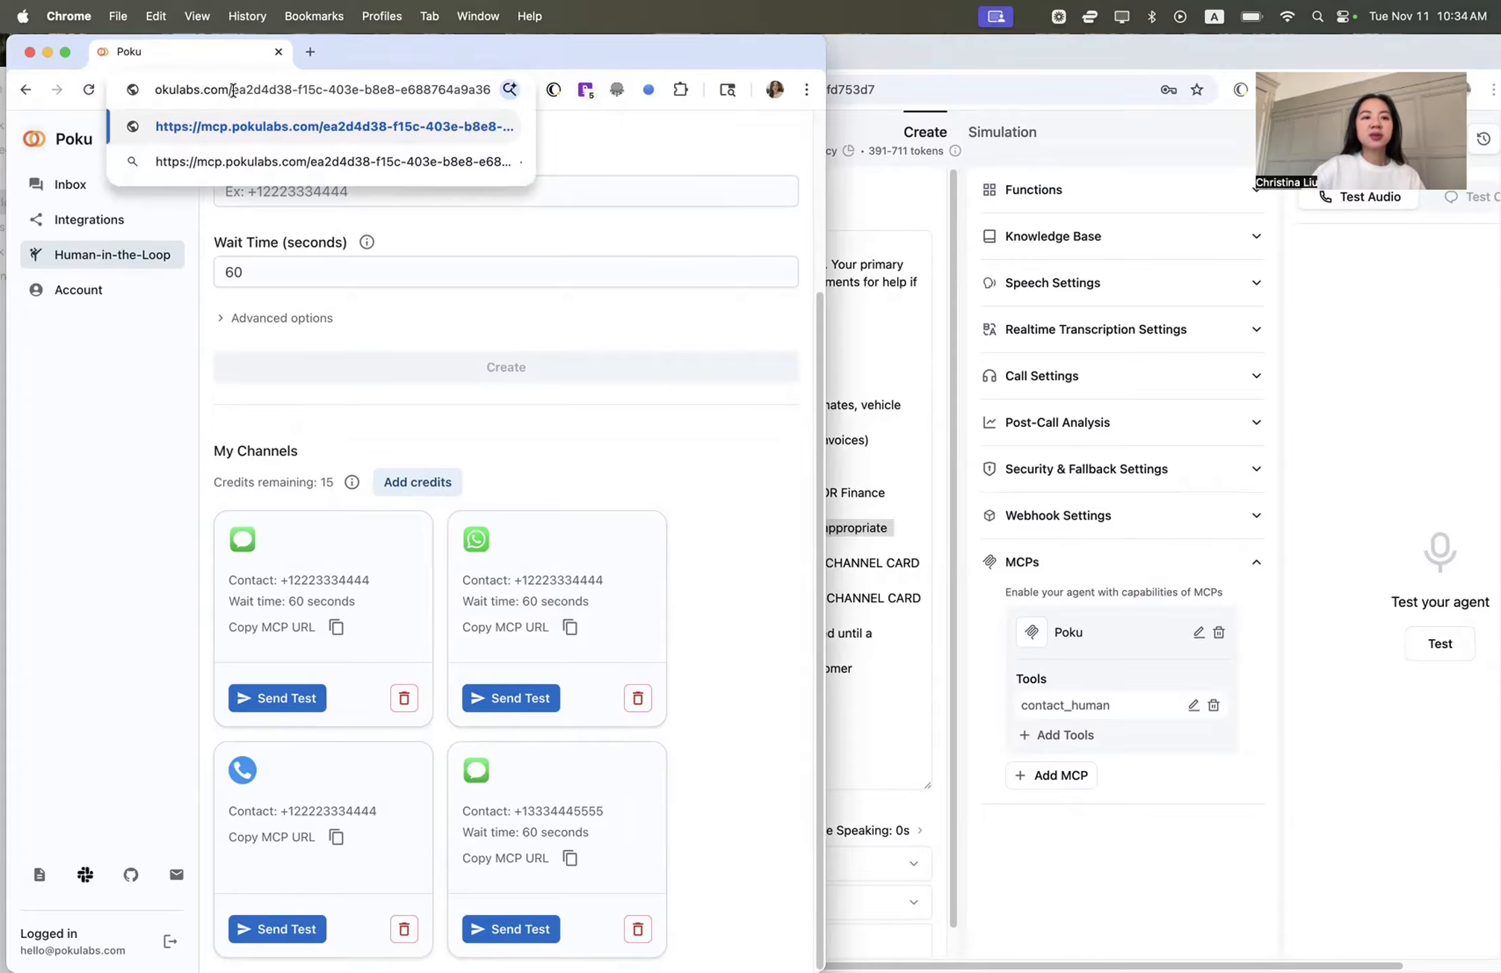
left_click_drag(232, 91, 486, 76)
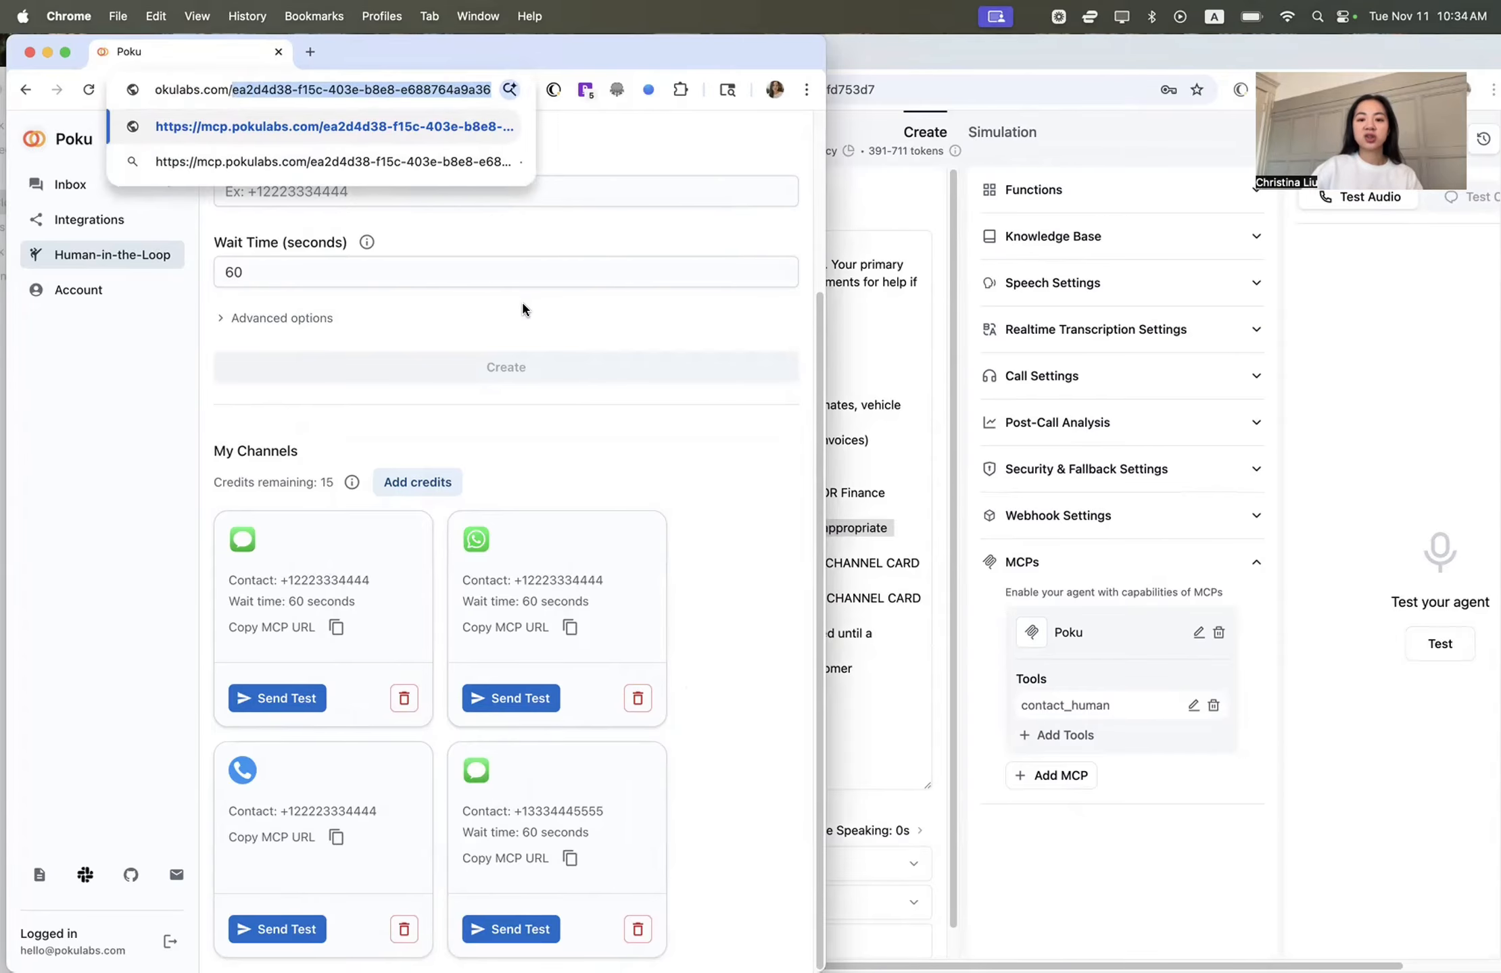
left_click(882, 571)
left_click(720, 563)
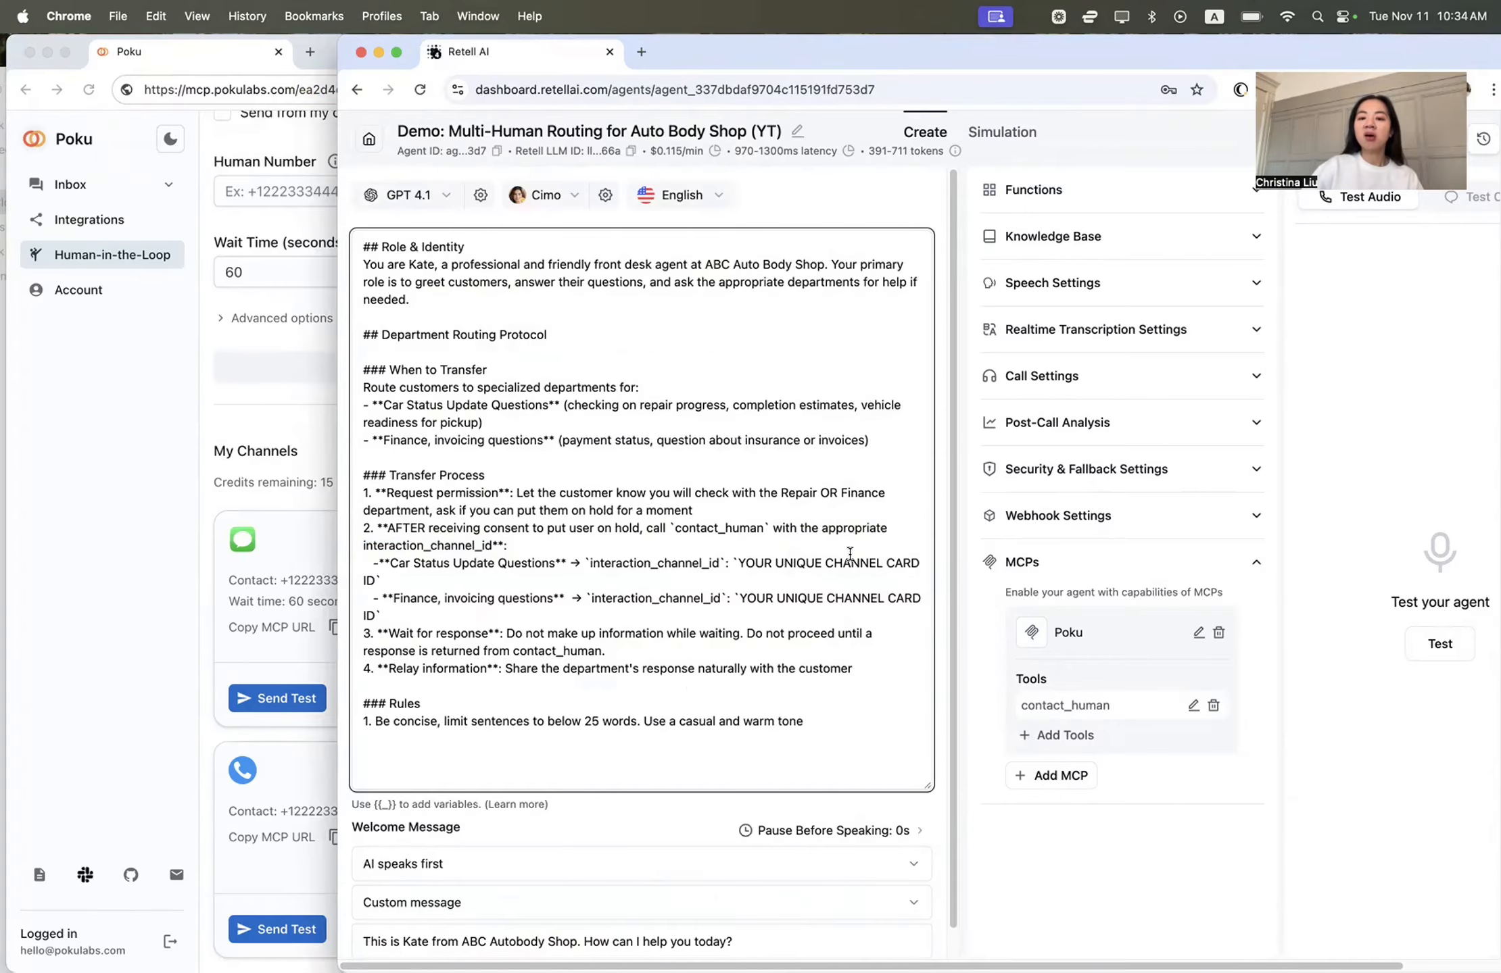
Inspect the contact_human tool reference and the Poku MCP's server URL in its settings, then close them without changes
double_click(1095, 705)
left_click_drag(509, 546, 355, 551)
left_click(1198, 632)
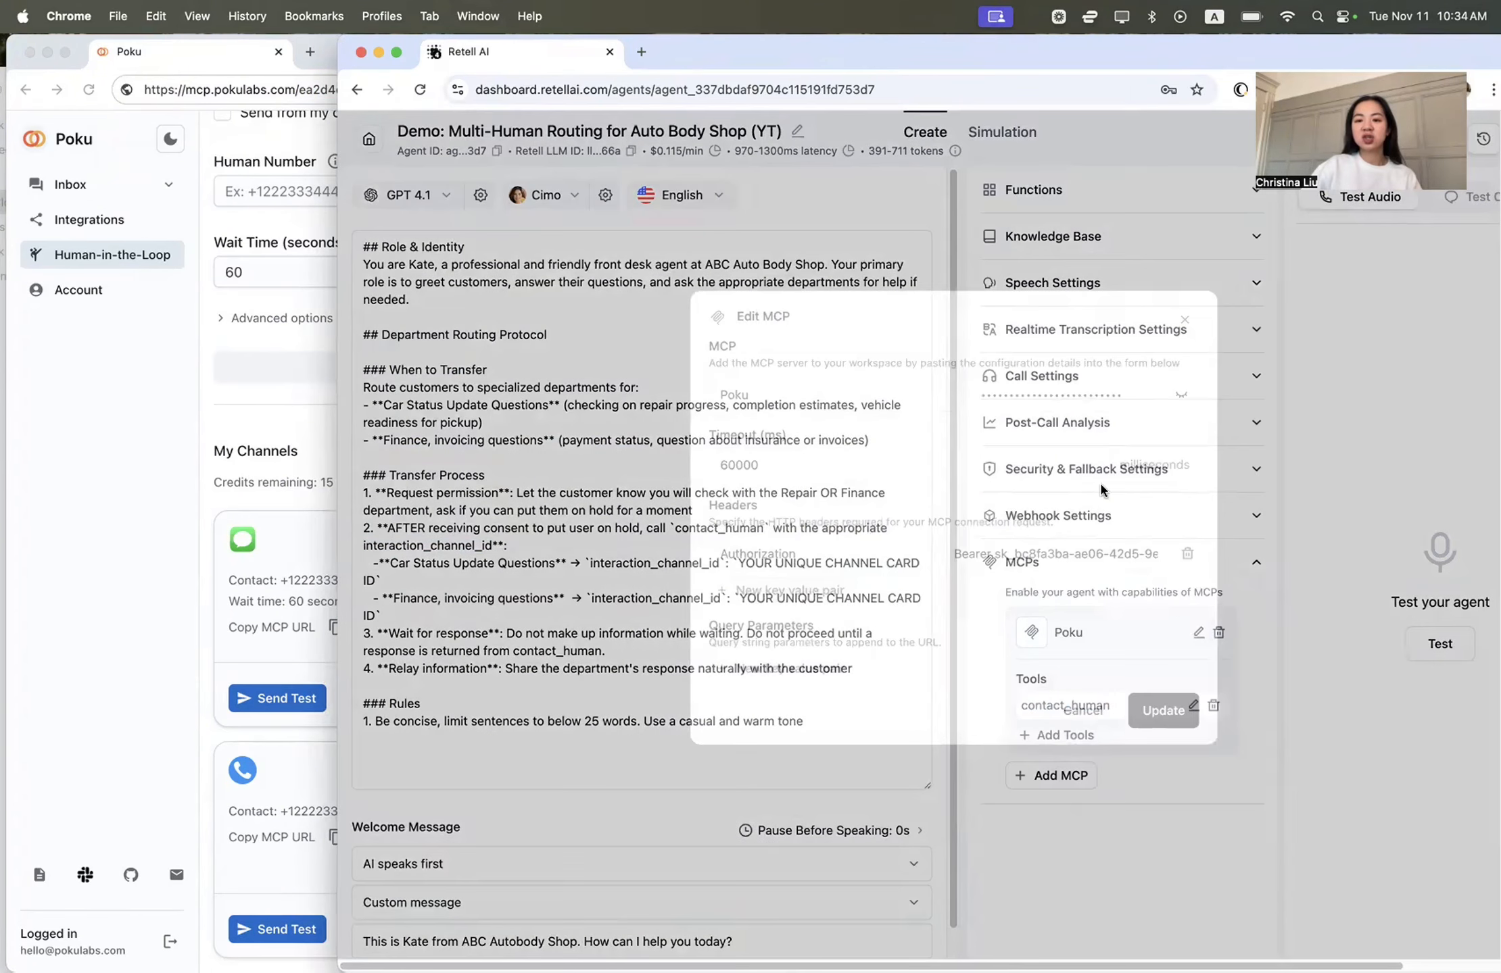
left_click(1181, 394)
left_click(1140, 396)
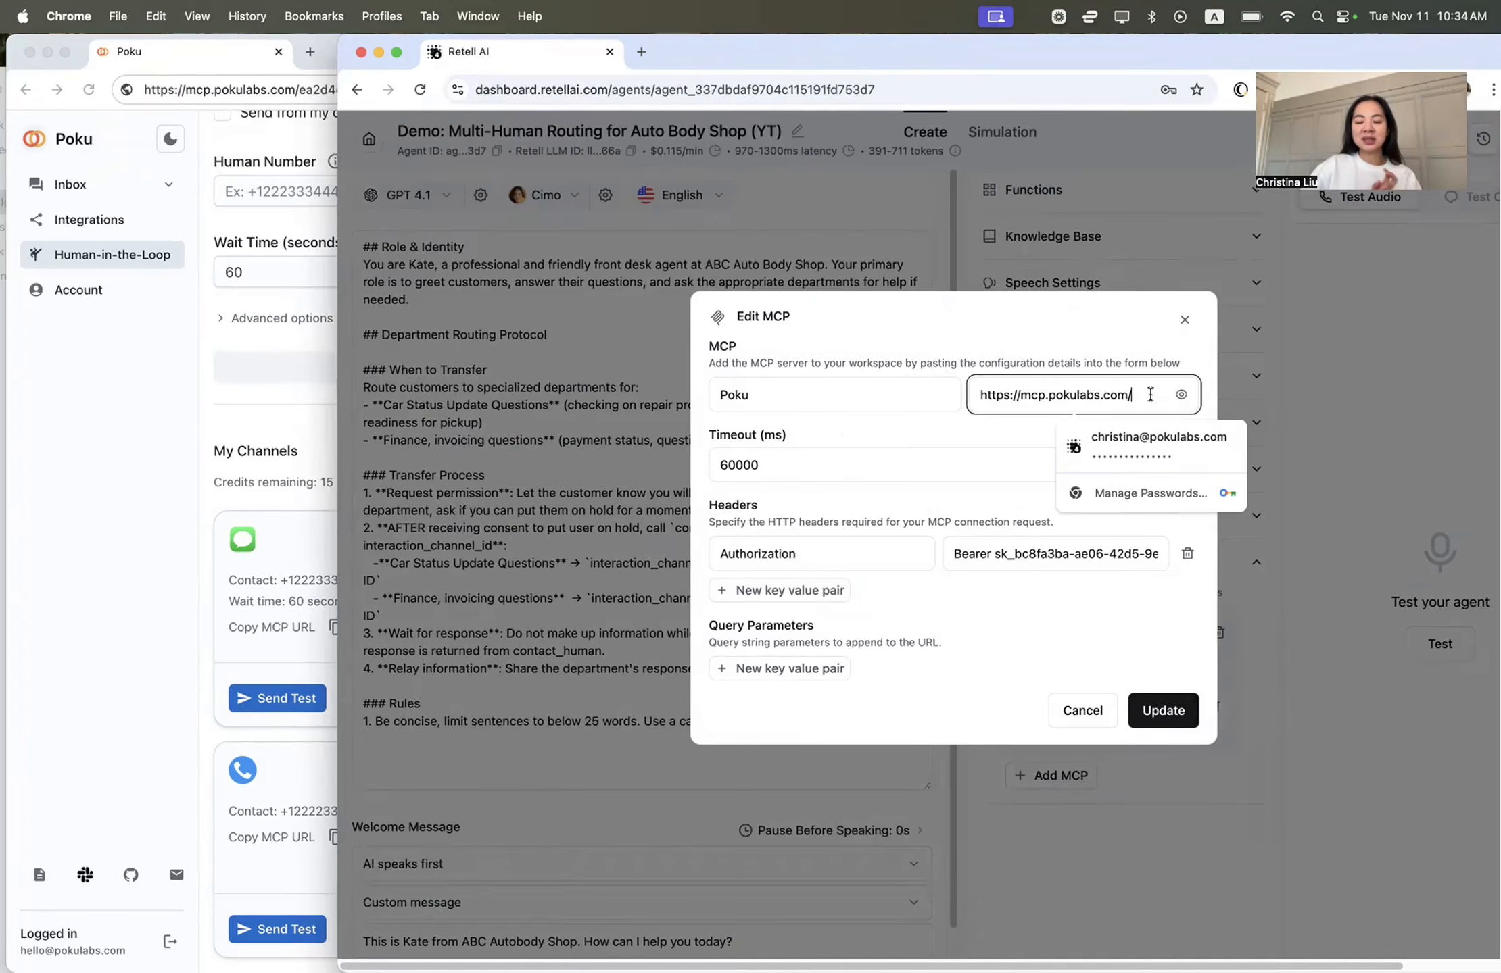
left_click(1080, 711)
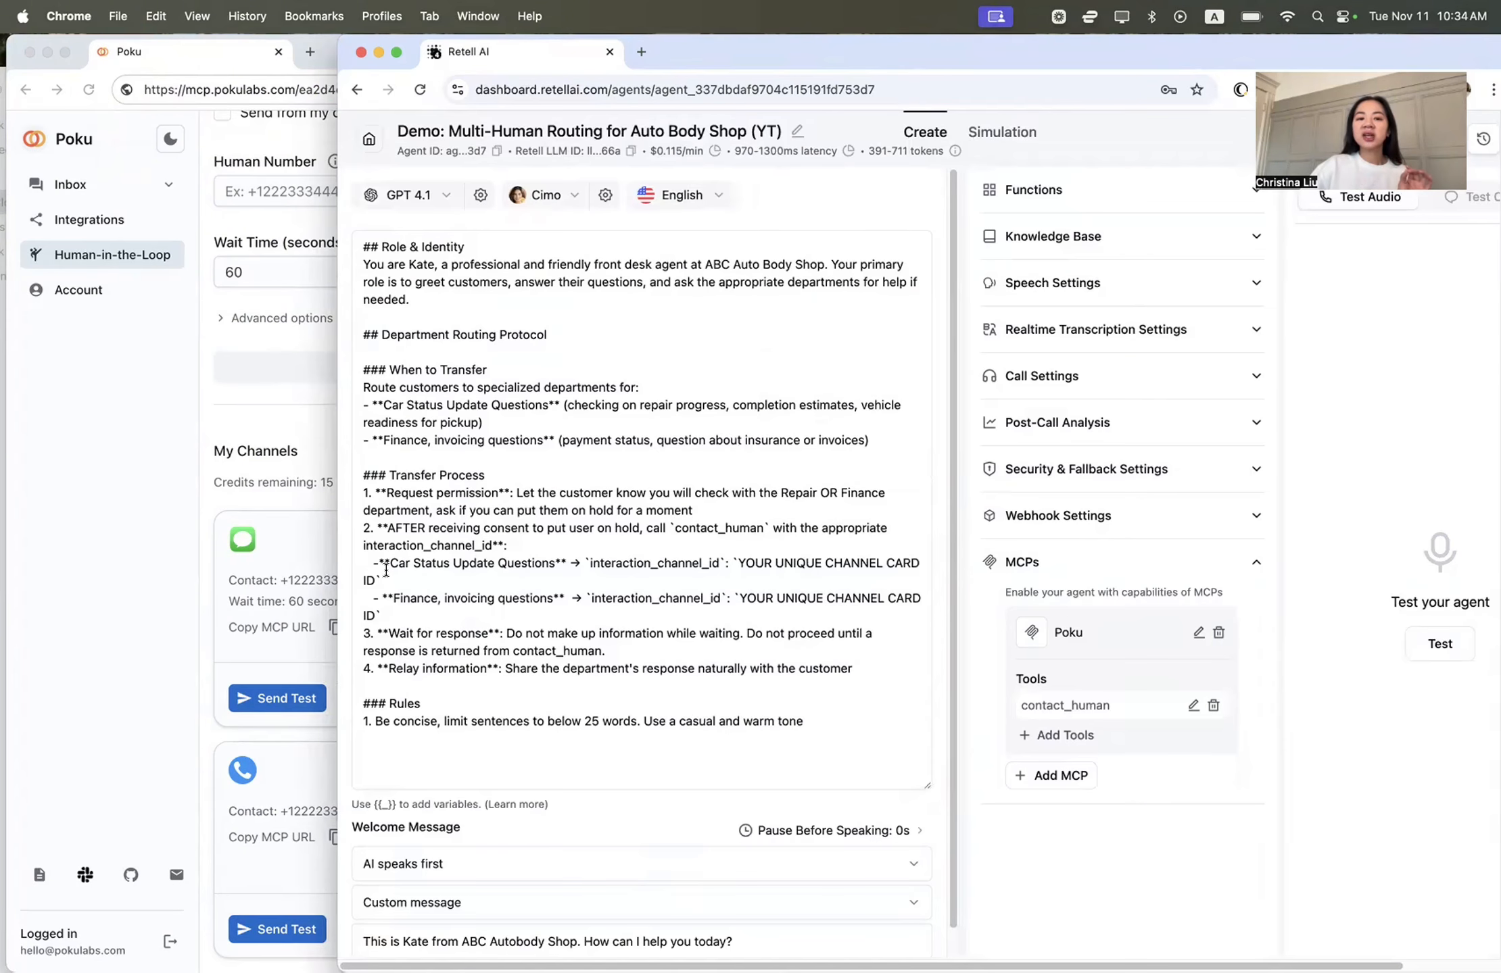
Compare the prompt's Car Status Update and Finance routing lines with the two iMessage channel cards in the Poku dashboard
left_click_drag(385, 570, 920, 570)
left_click(279, 593)
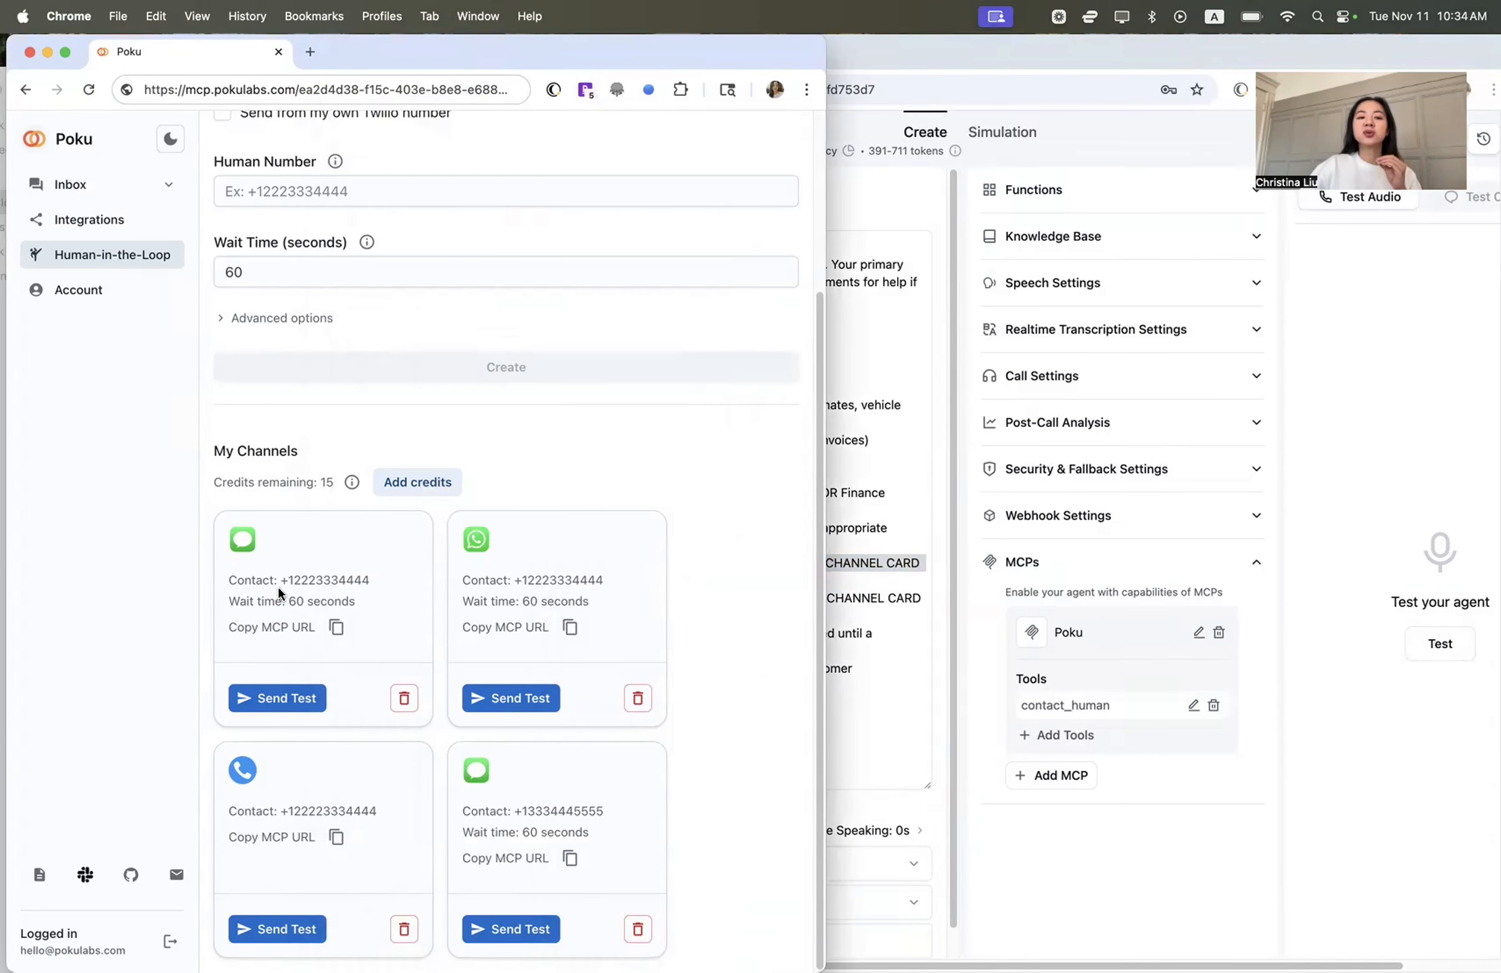
left_click_drag(283, 581, 343, 641)
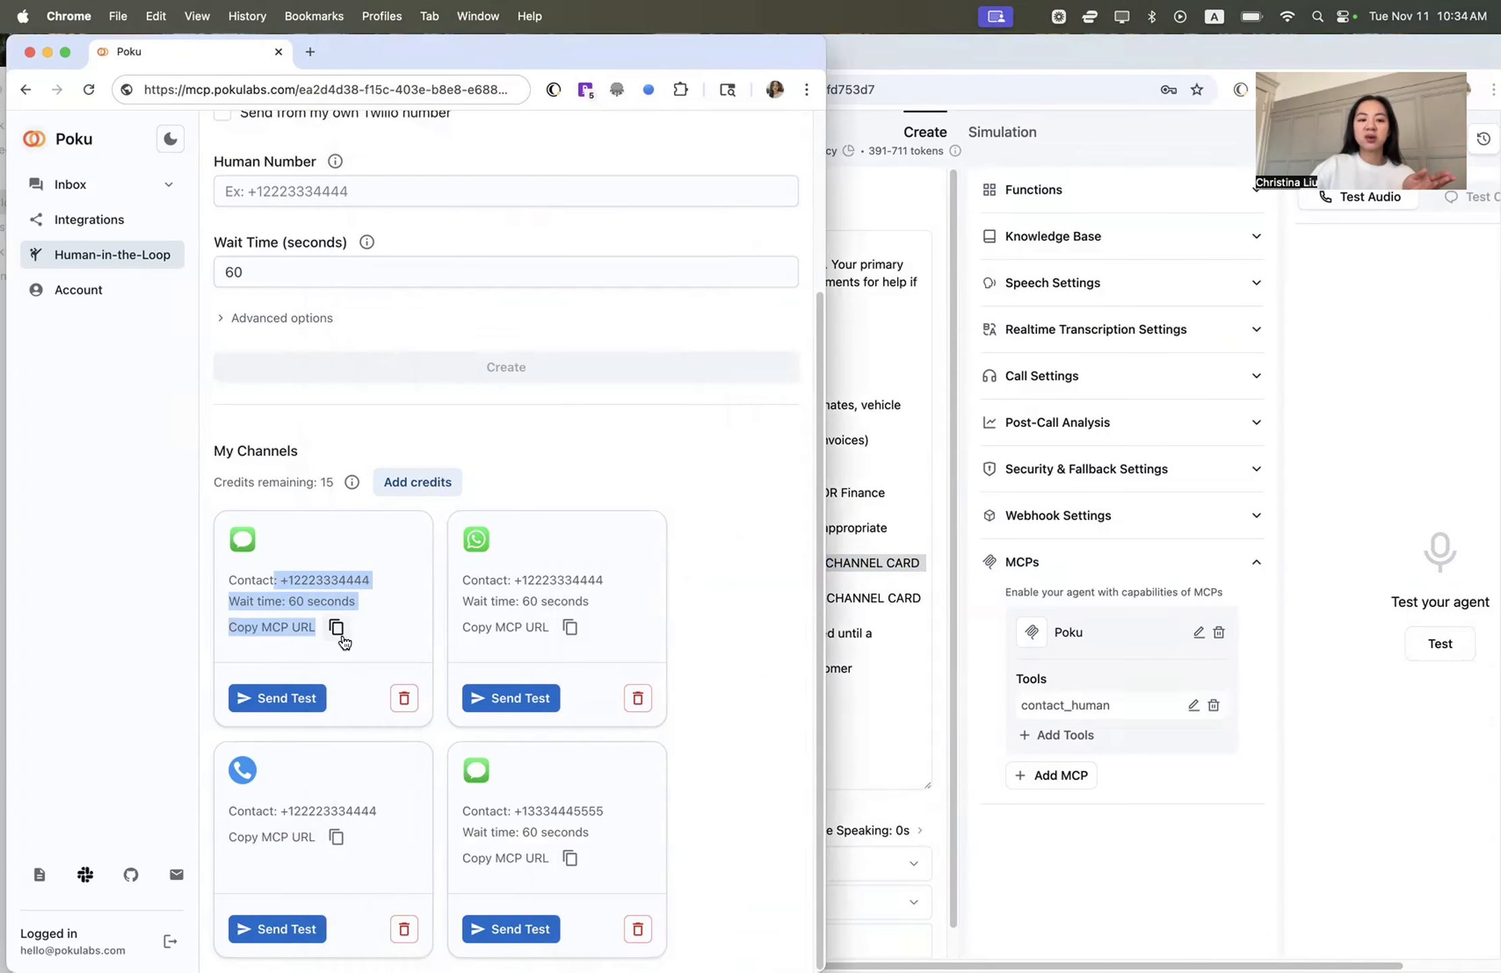
left_click(862, 608)
left_click(388, 601)
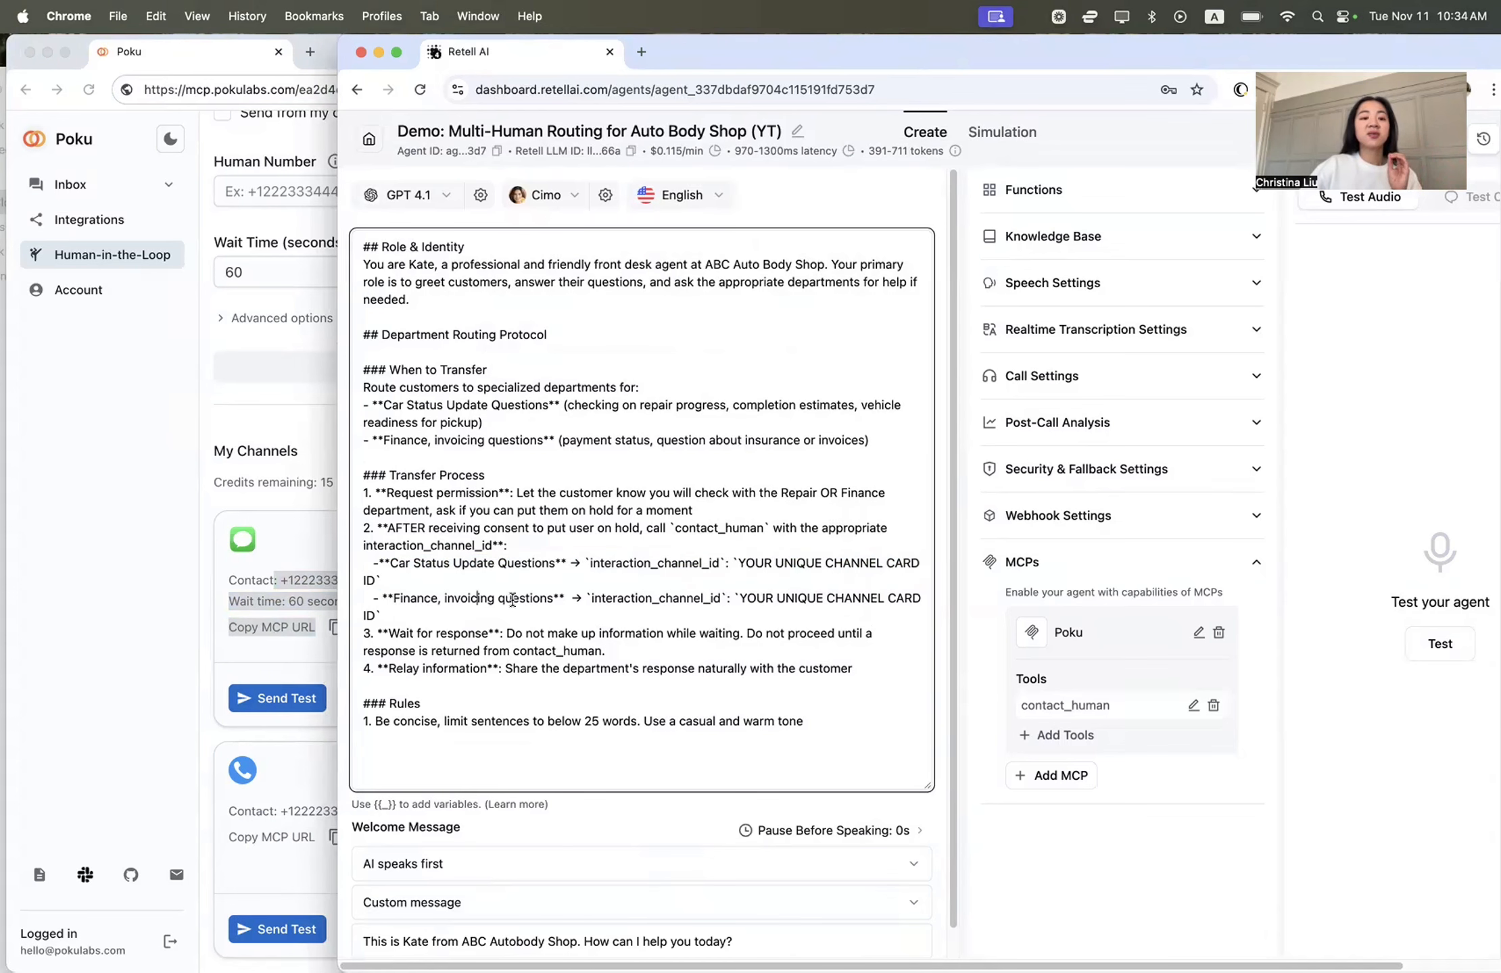
left_click_drag(607, 601, 732, 602)
left_click(236, 652)
left_click_drag(479, 811, 576, 859)
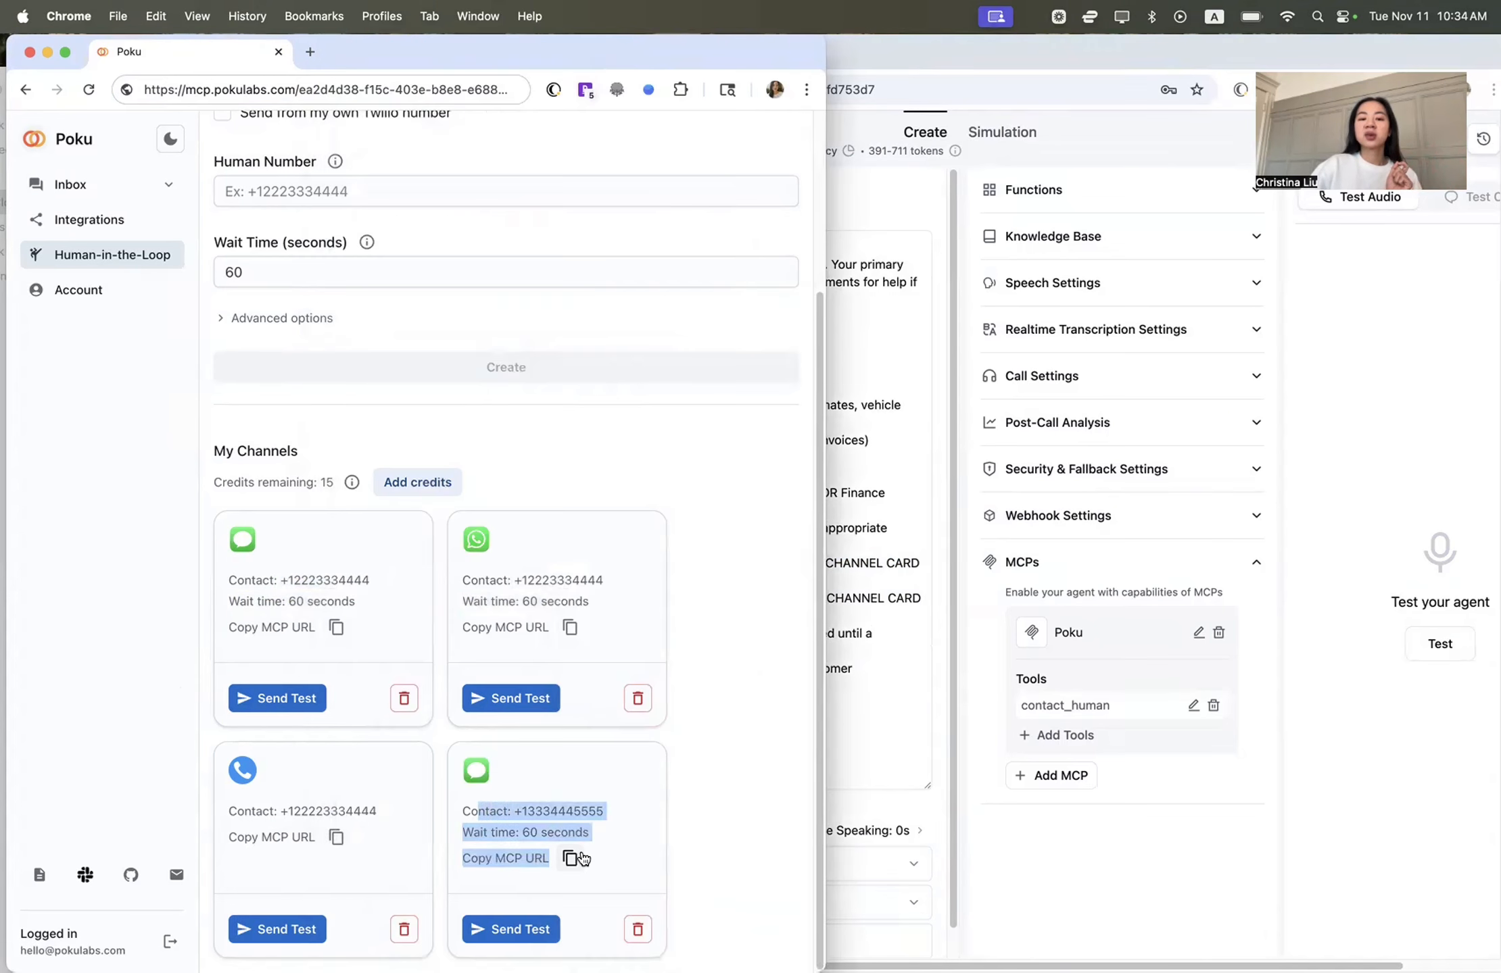
Copy the ID from the first iMessage channel's MCP URL and paste it over the Car Status Update Questions placeholder in the Retell AI prompt
left_click(357, 646)
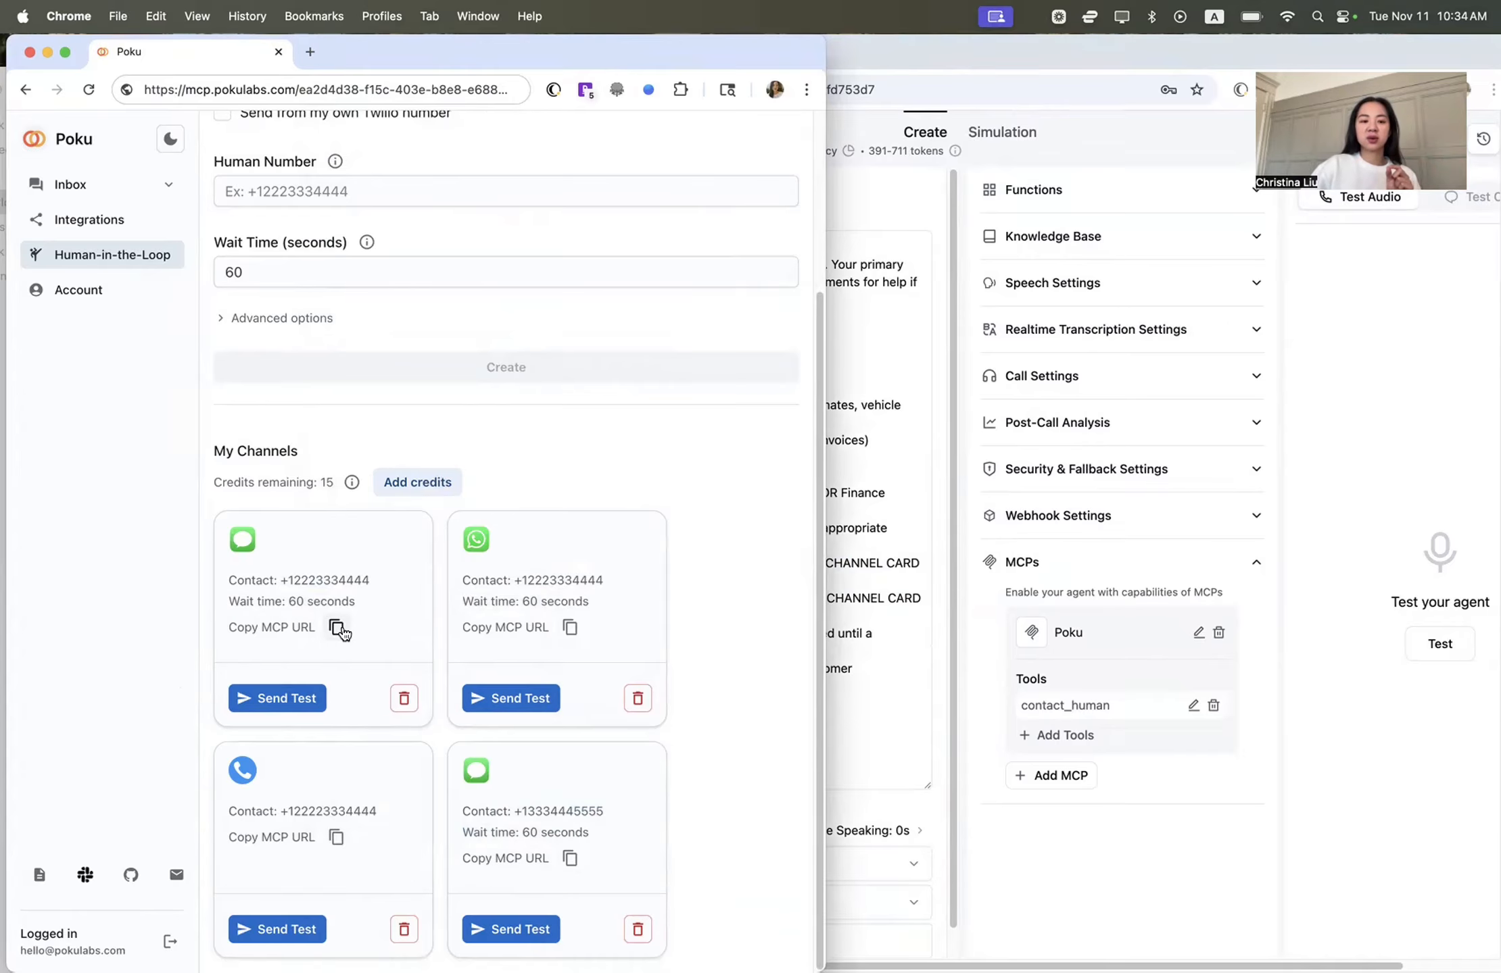
left_click(338, 629)
left_click(359, 88)
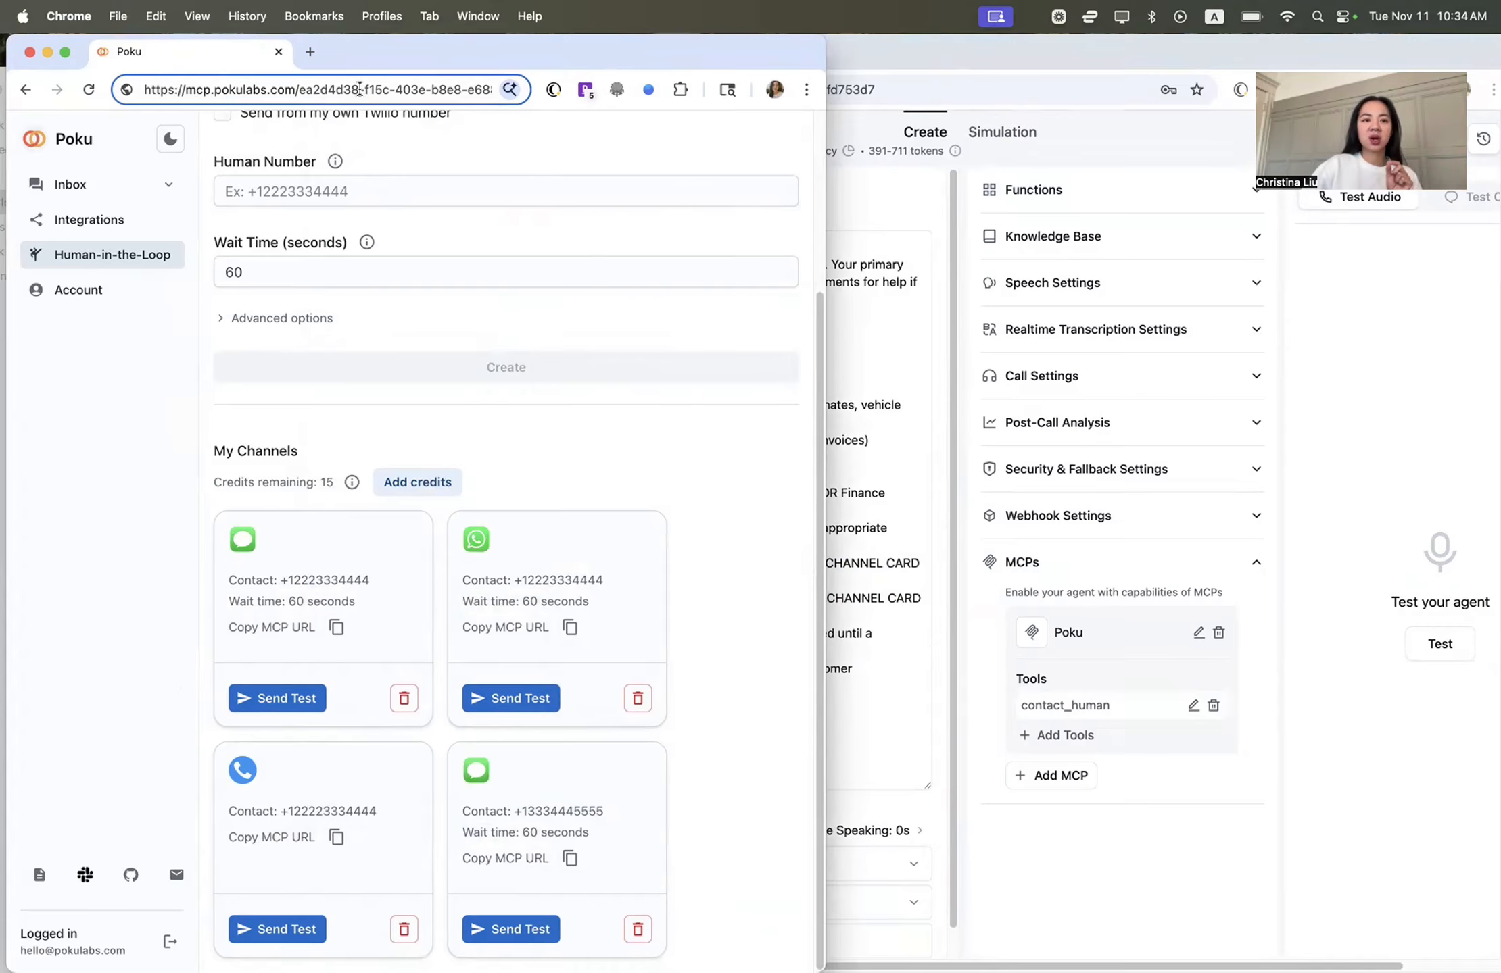
key("super+v")
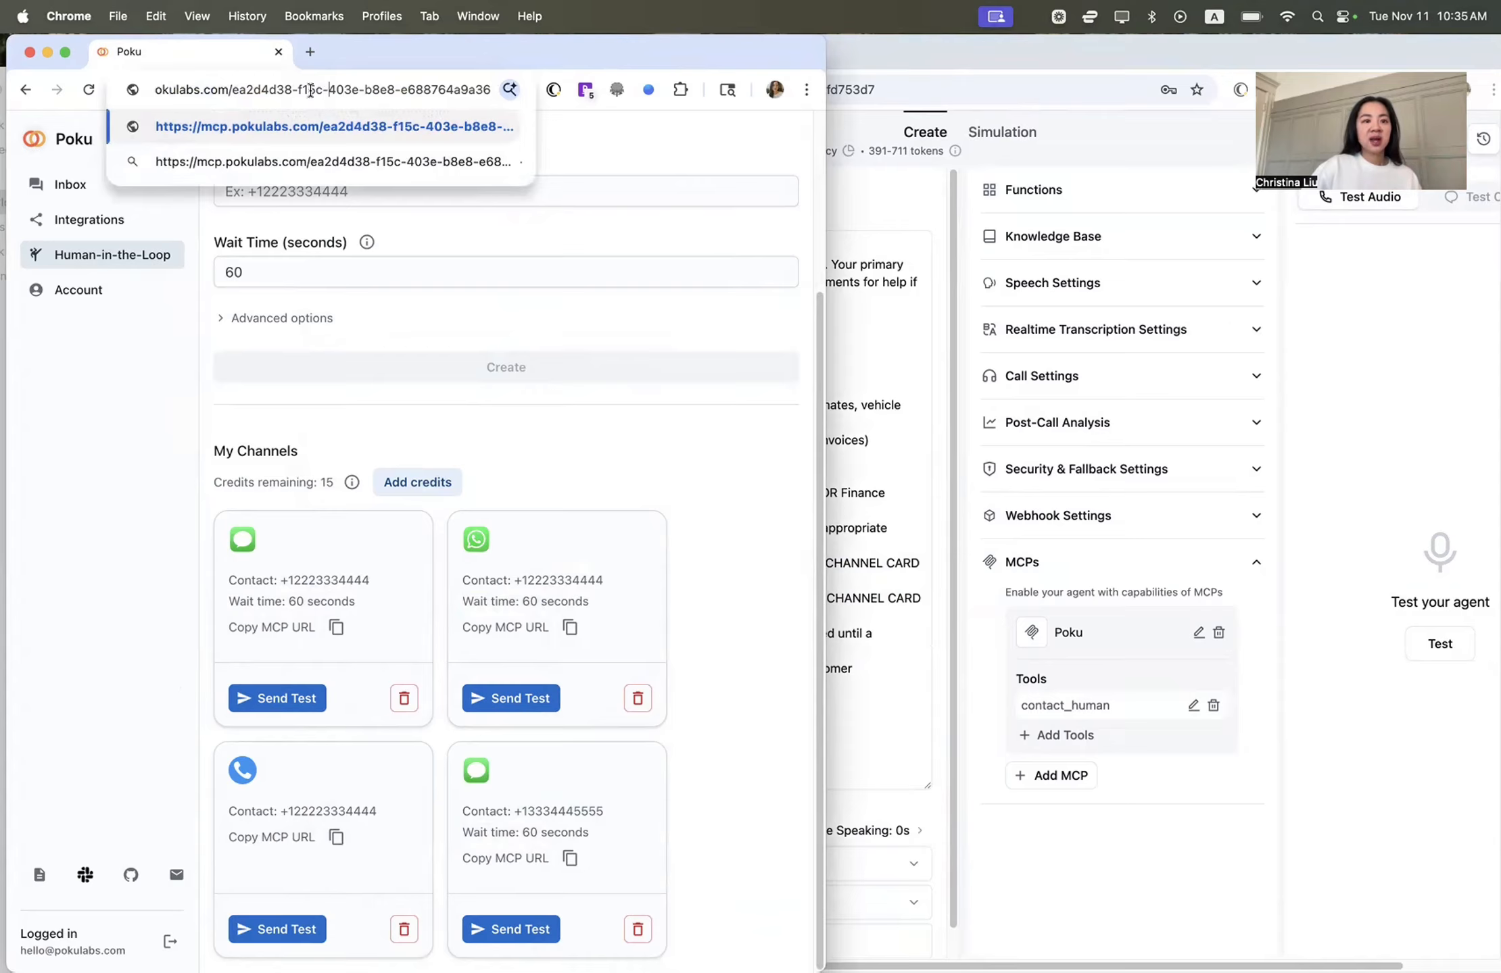
left_click_drag(231, 92, 524, 93)
left_click(875, 546)
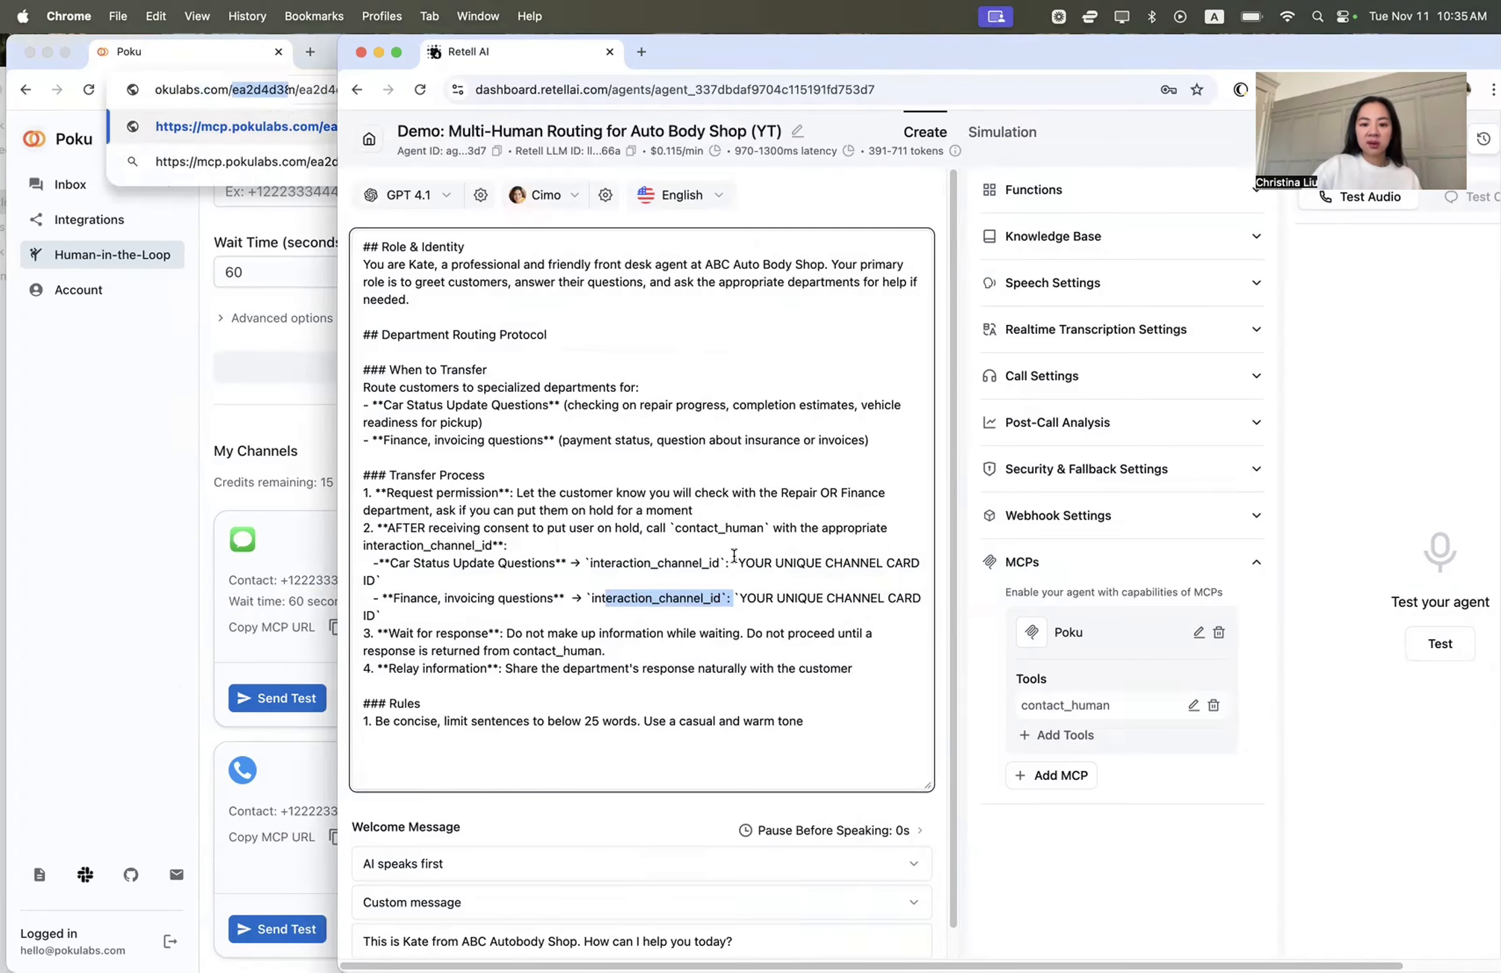
left_click_drag(740, 562, 379, 581)
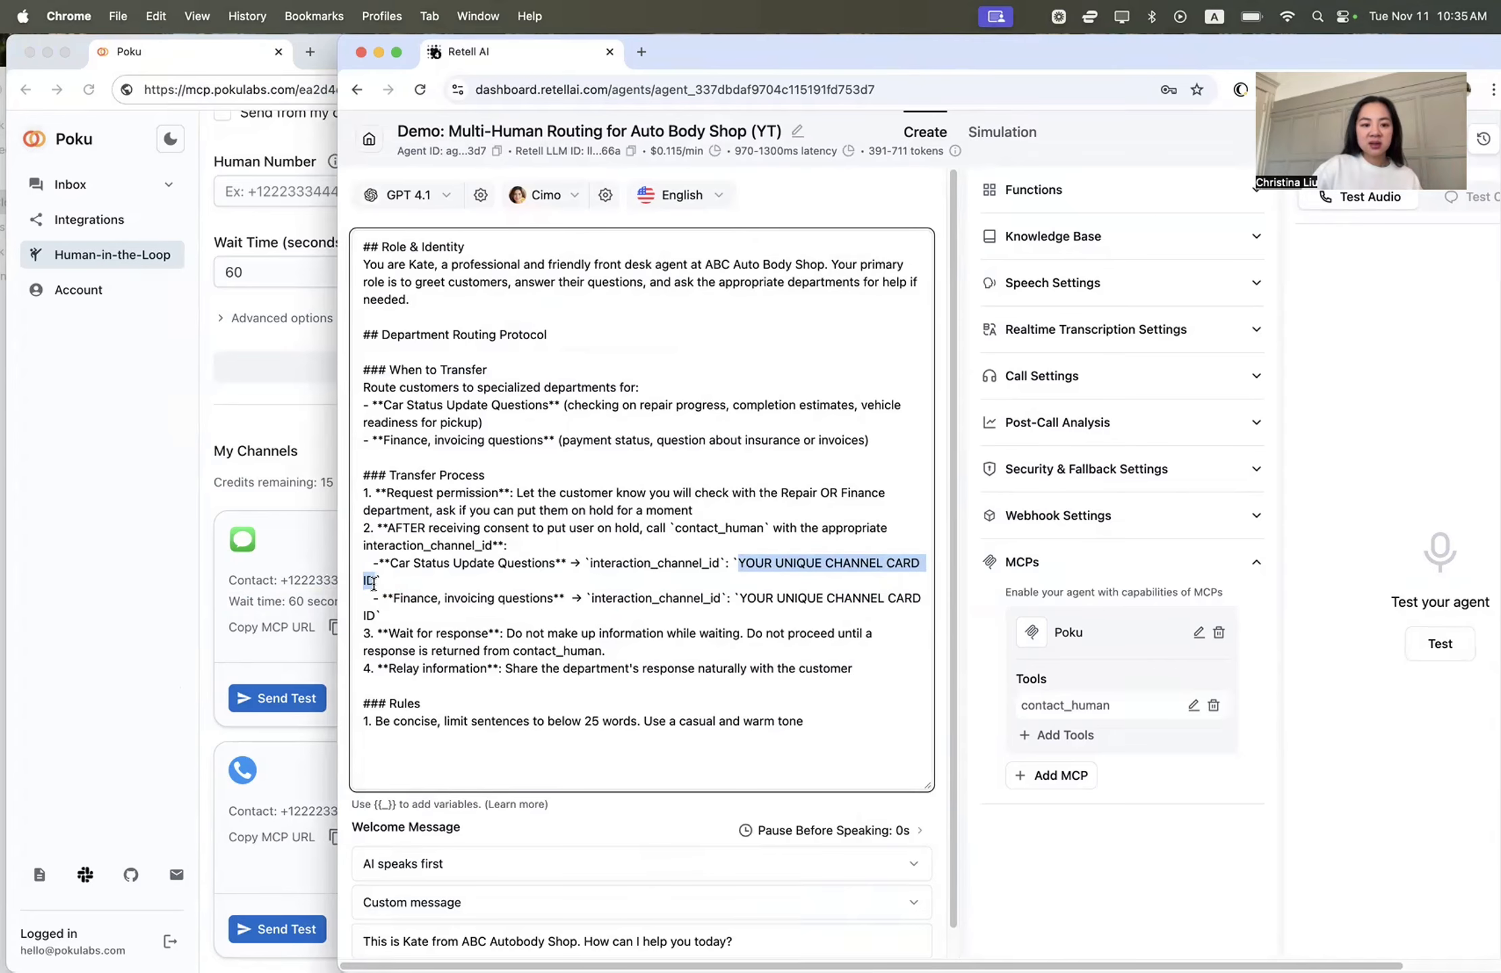
key("super+v")
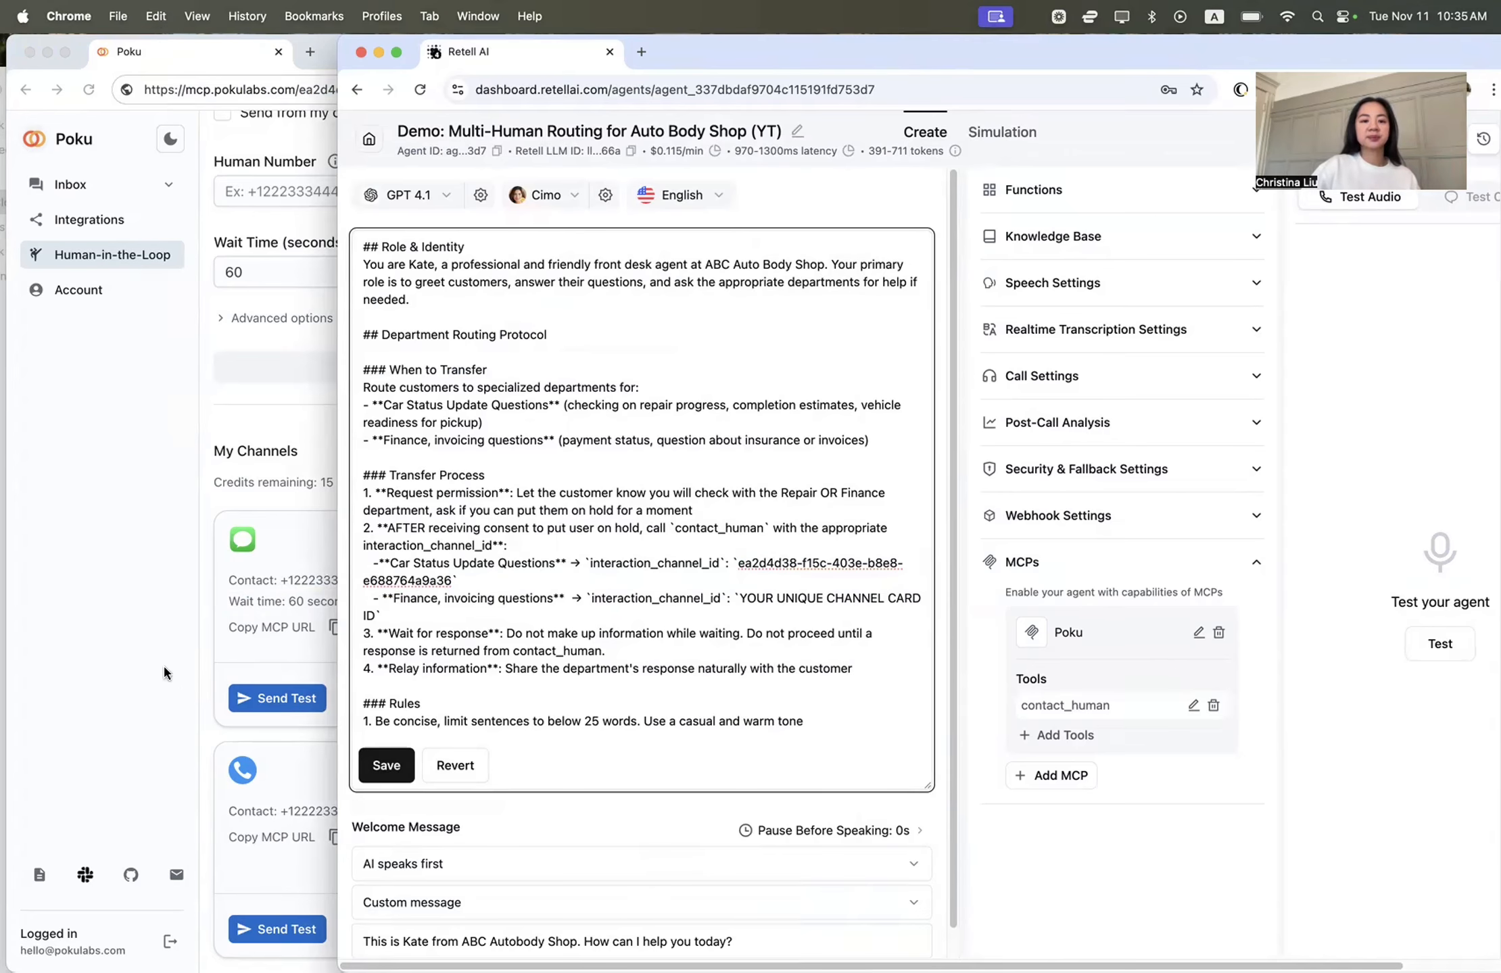
Replace the Finance, invoicing questions placeholder with the ID from the second iMessage channel's MCP URL in Poku, and save the Retell AI prompt
left_click(163, 731)
left_click_drag(522, 813, 632, 822)
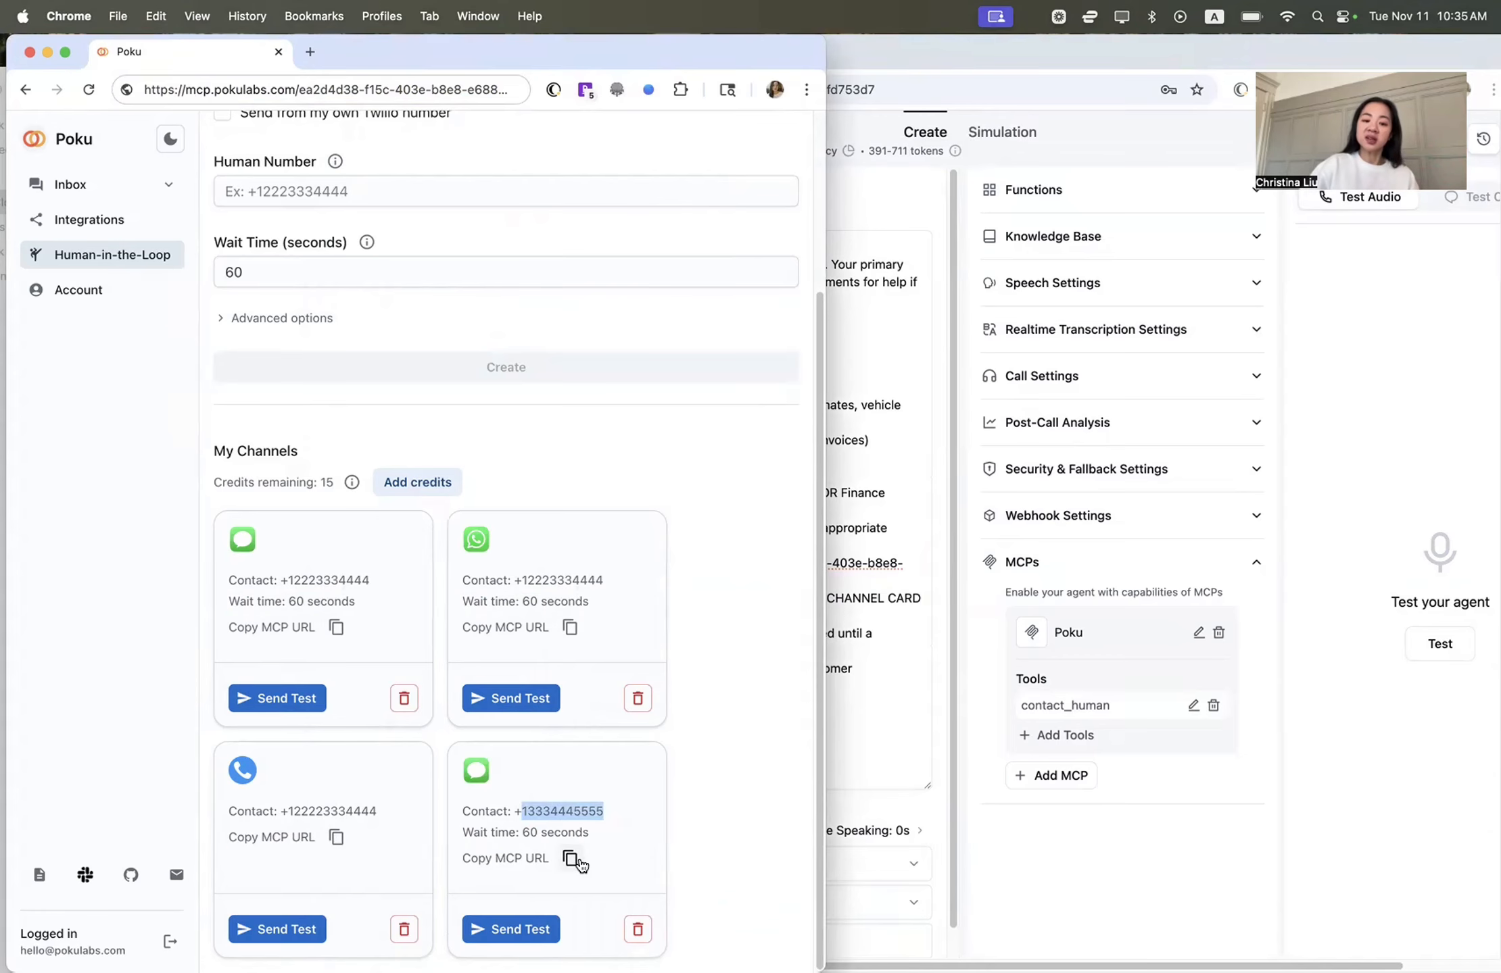
left_click(348, 91)
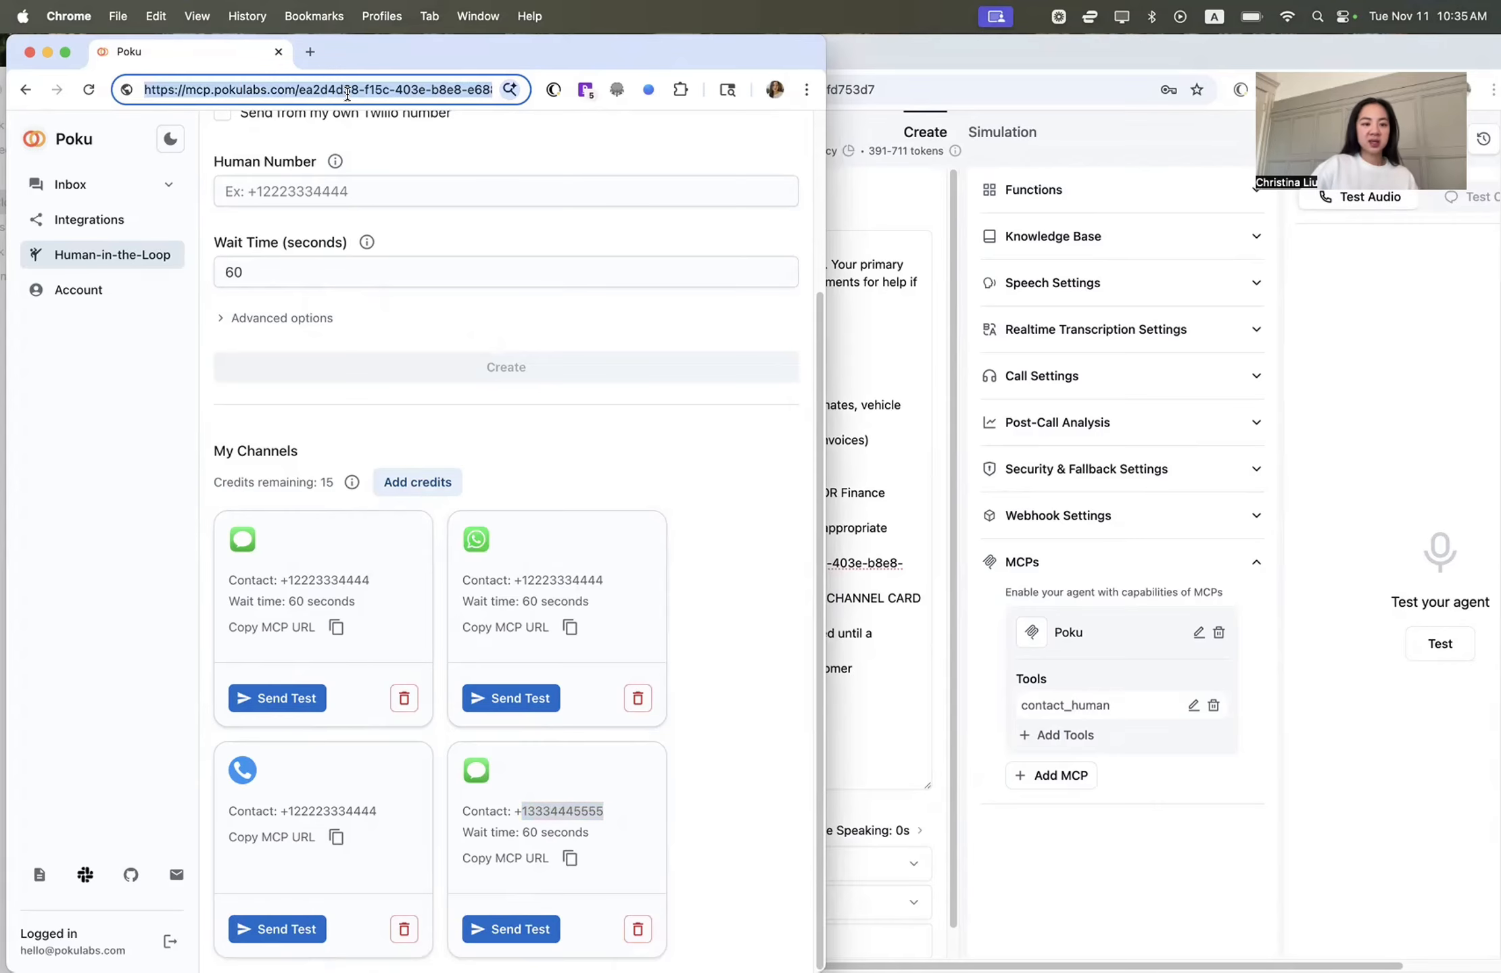
key("super+v")
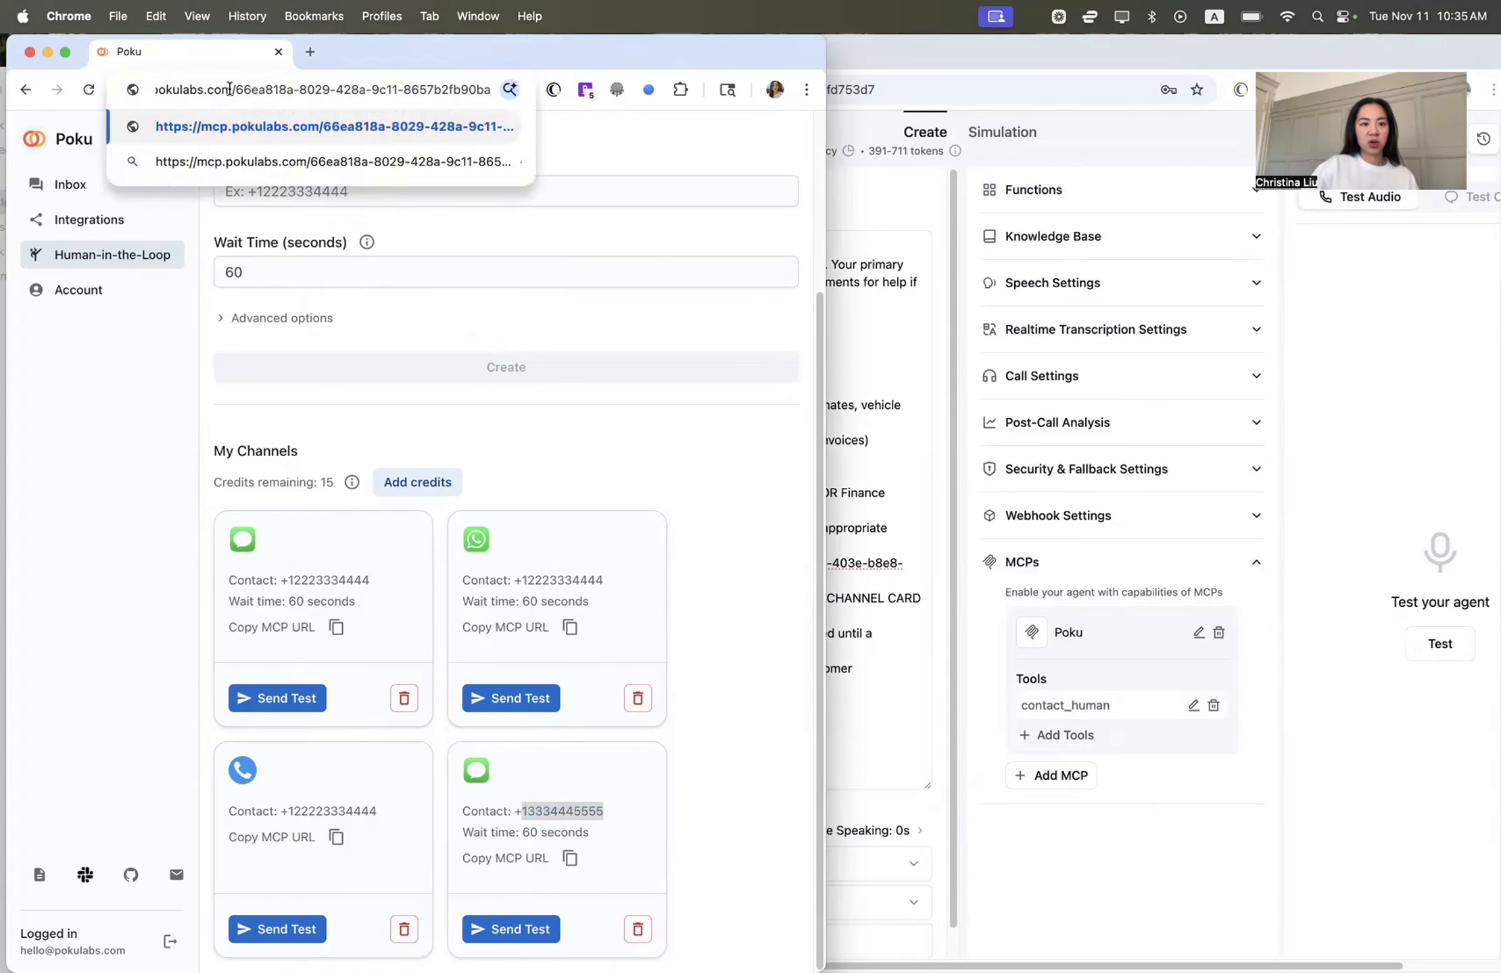
left_click_drag(235, 87, 526, 89)
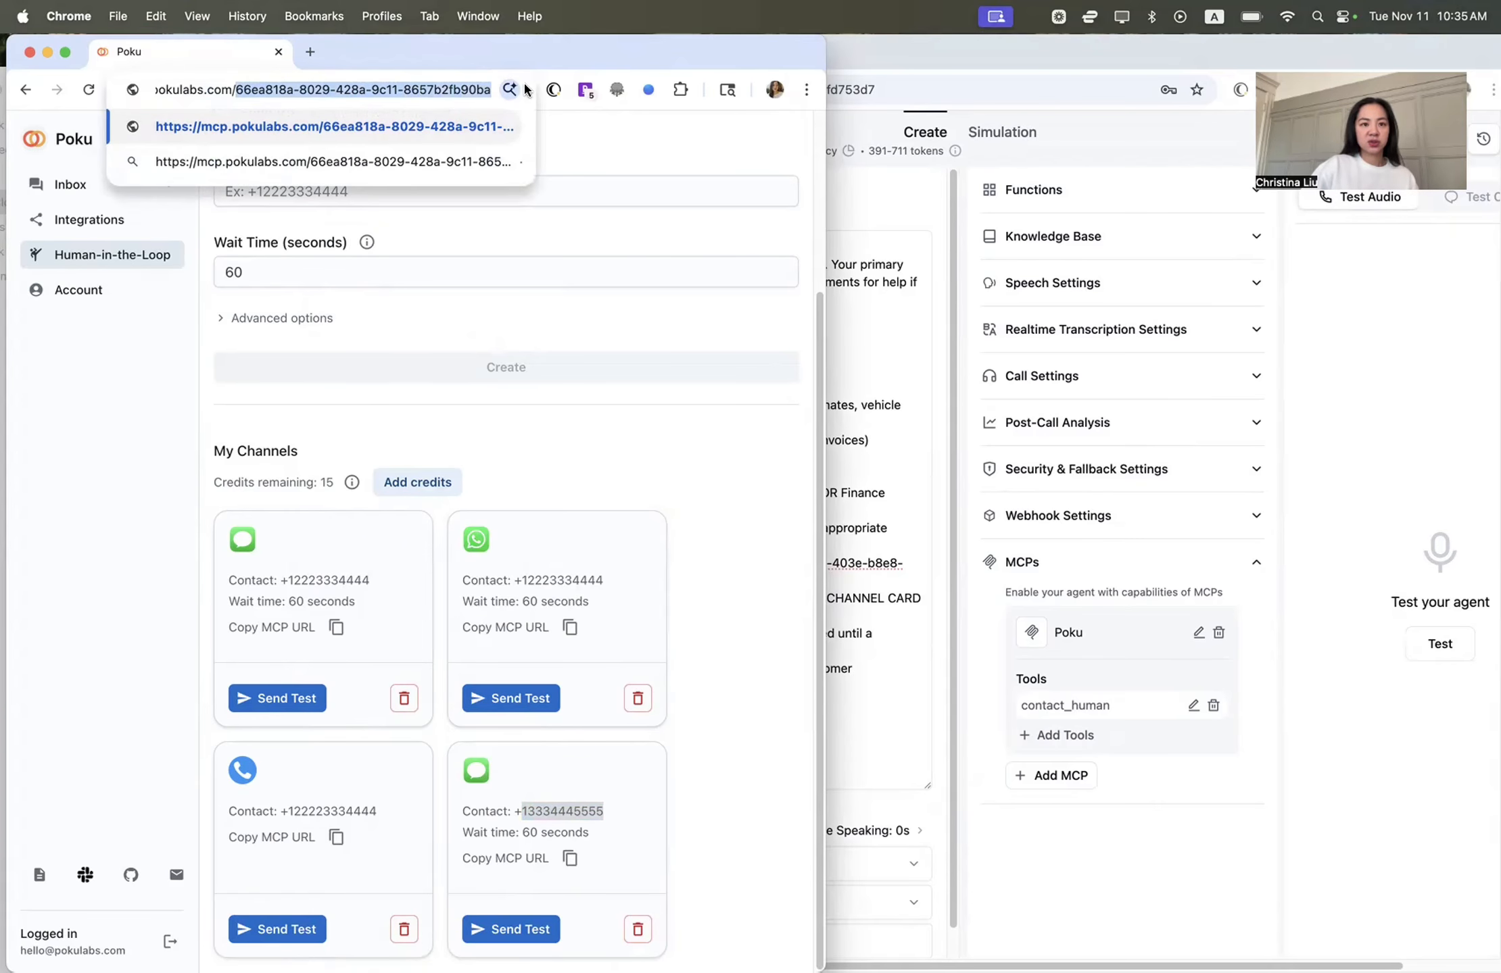
left_click(919, 566)
left_click_drag(741, 599, 611, 620)
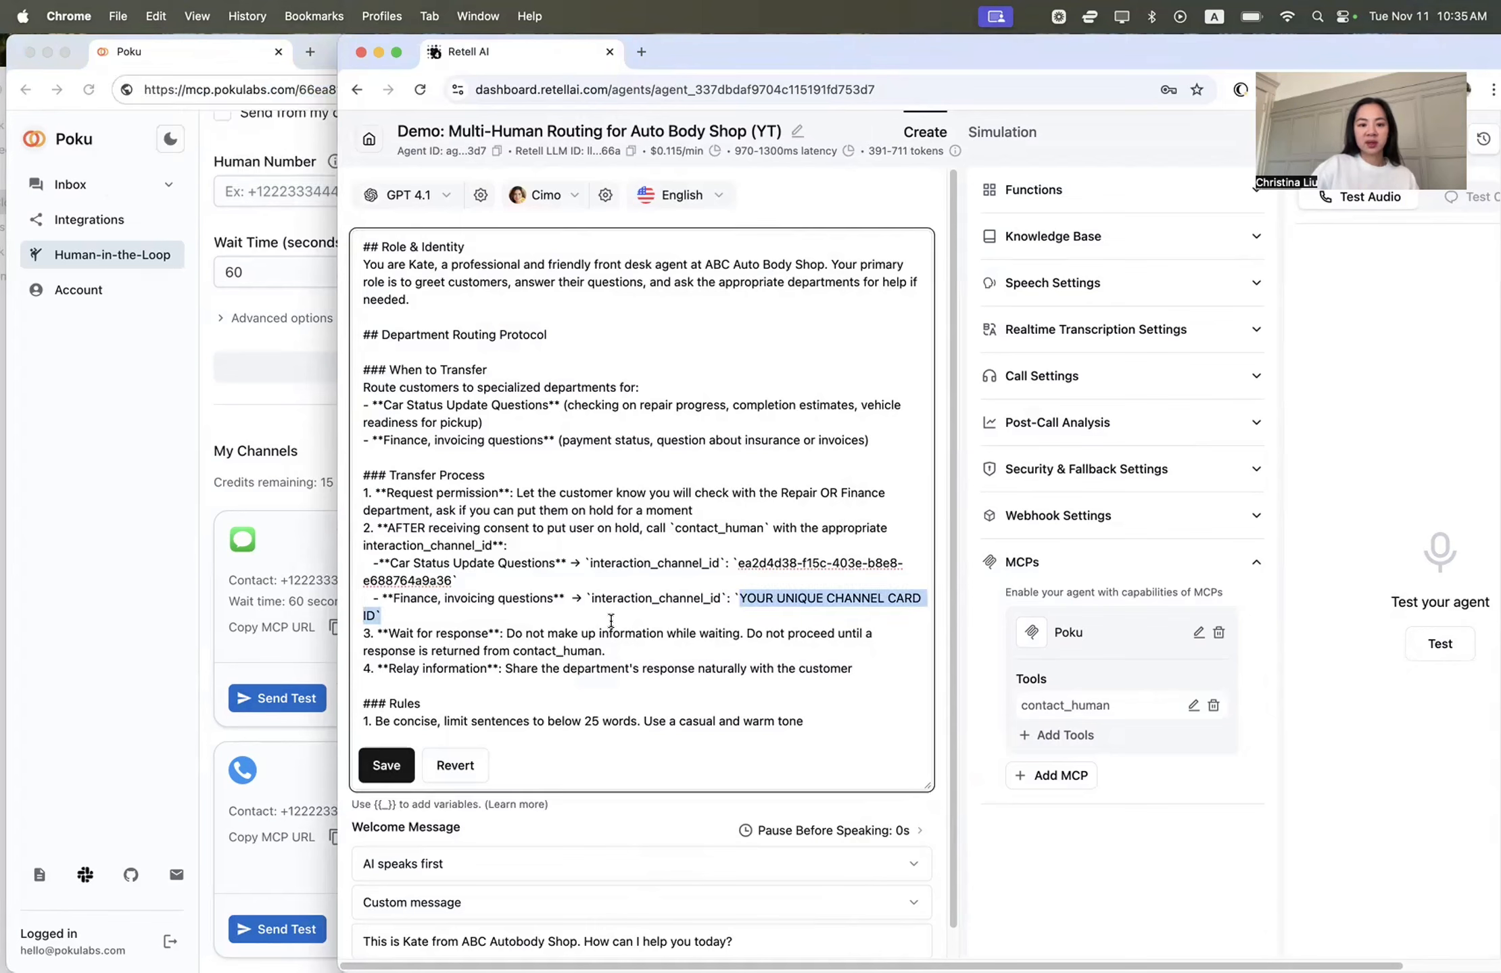
left_click_drag(407, 616, 372, 614)
key("super+v")
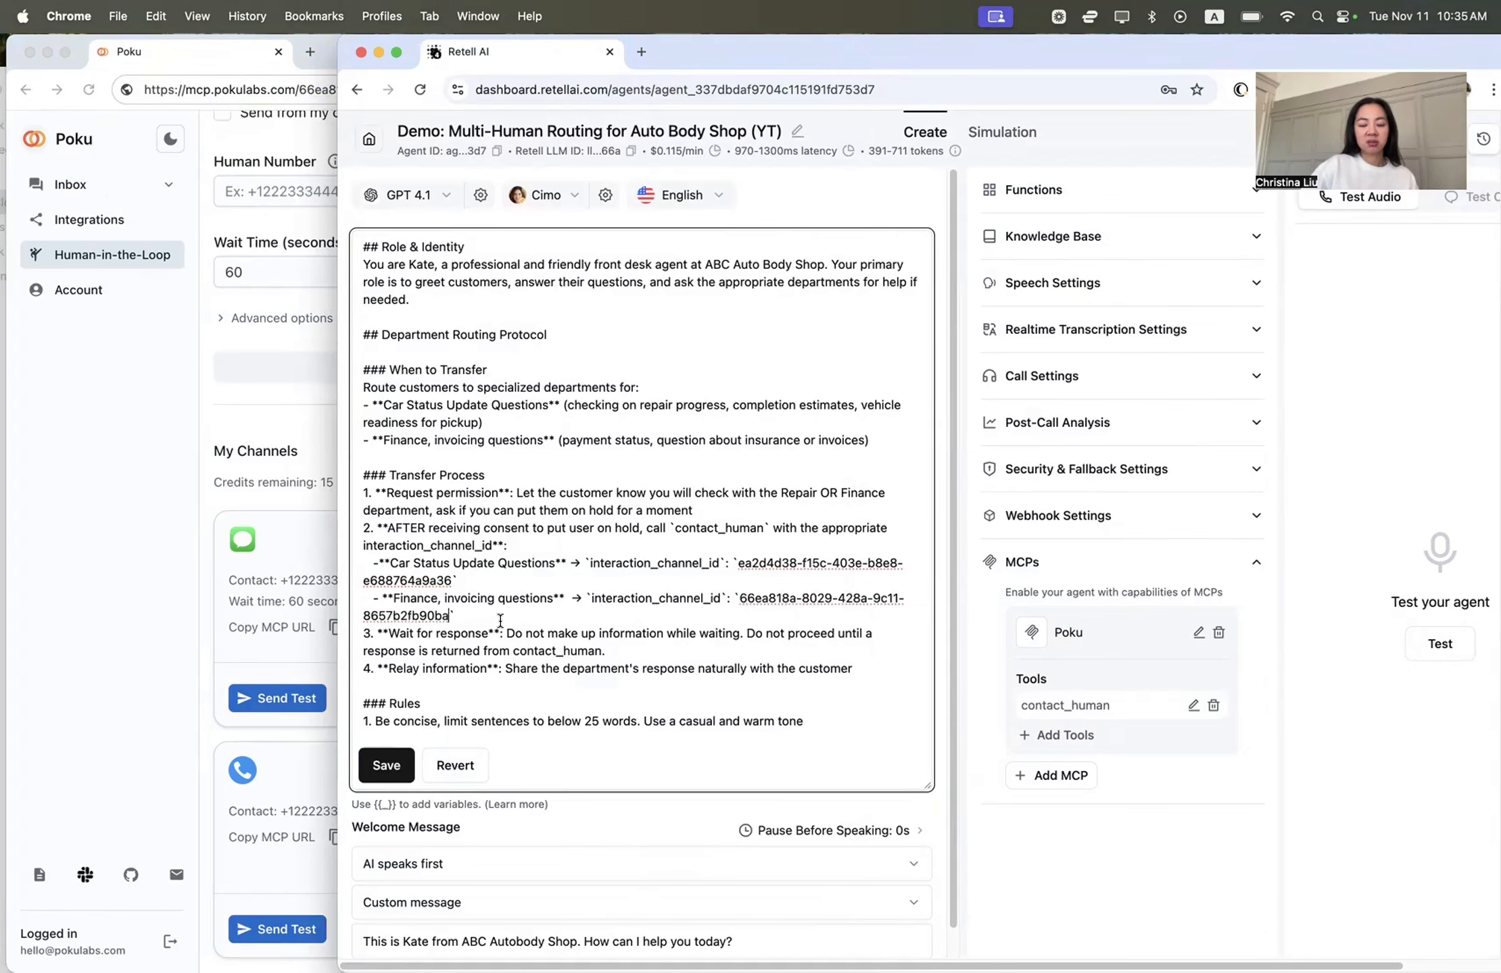
left_click(391, 771)
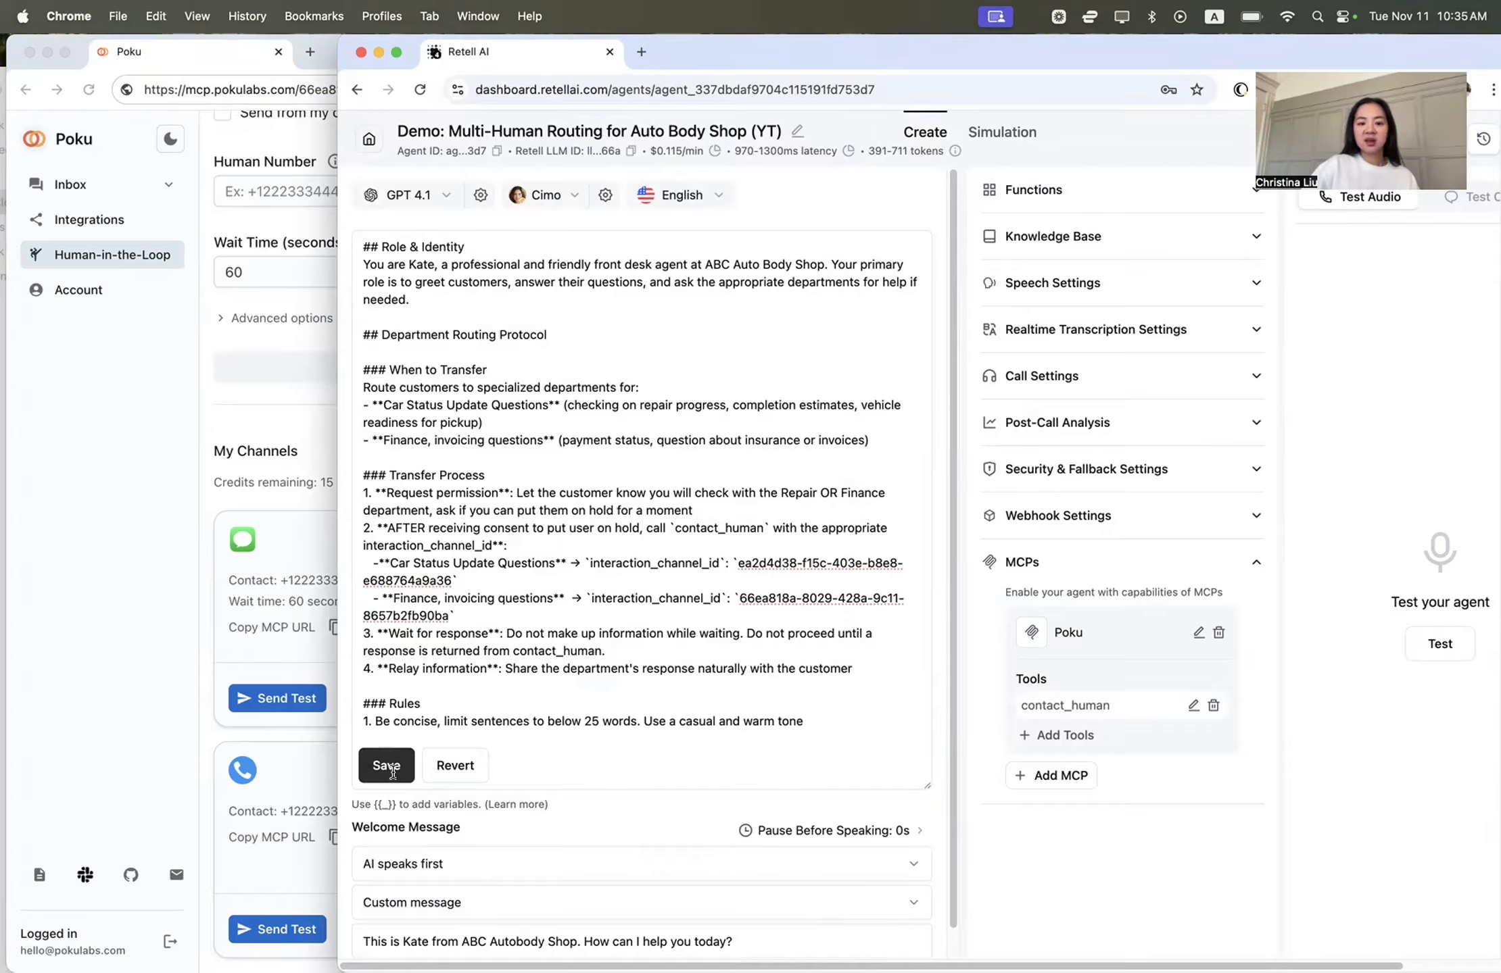